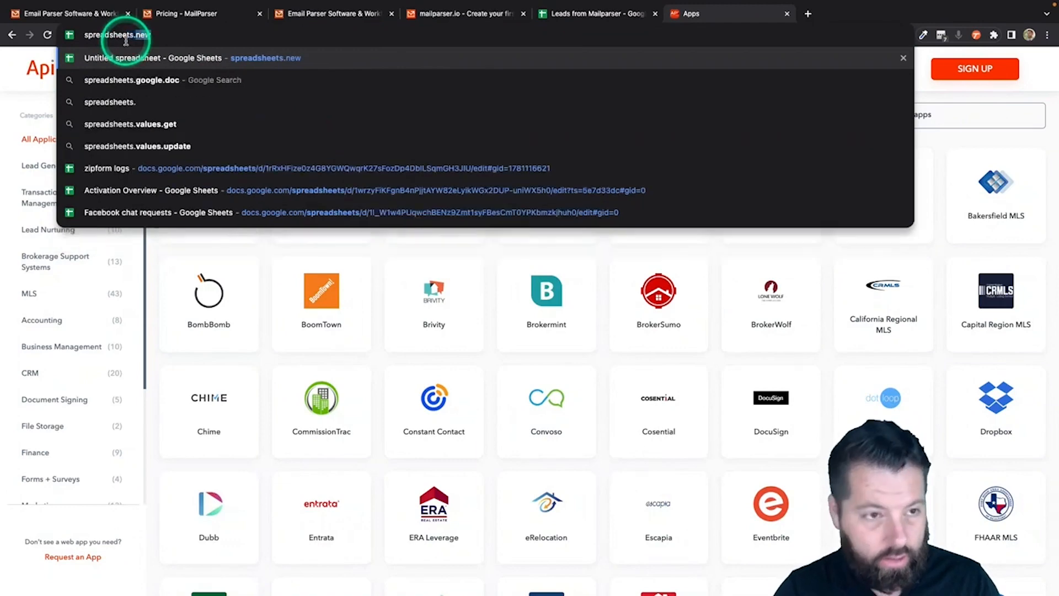
Create a new Google Sheets spreadsheet and name it "New Leads From Mailparser"
left_click(306, 62)
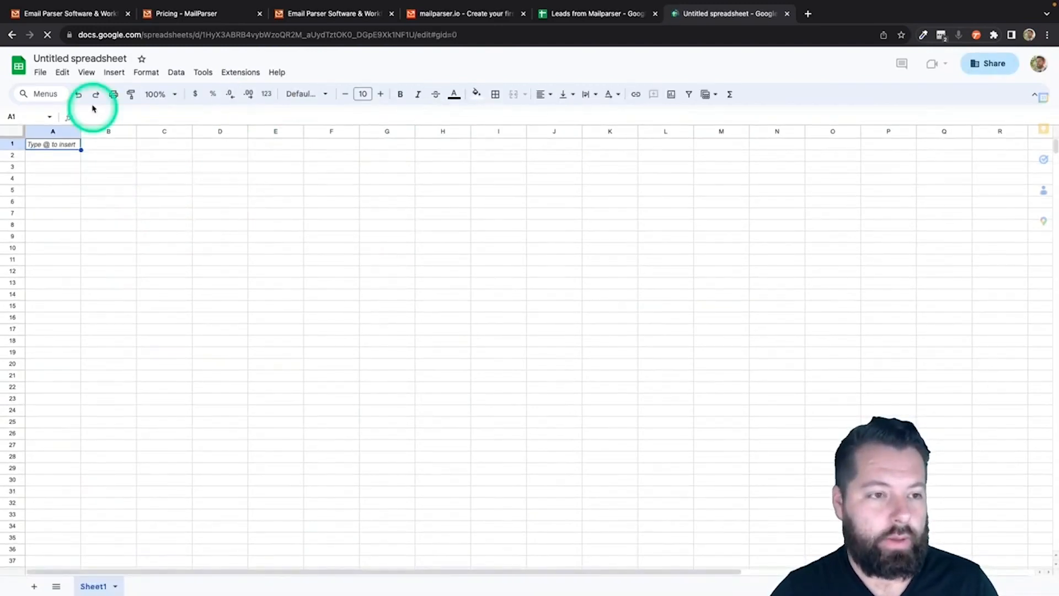
left_click(68, 58)
type("New")
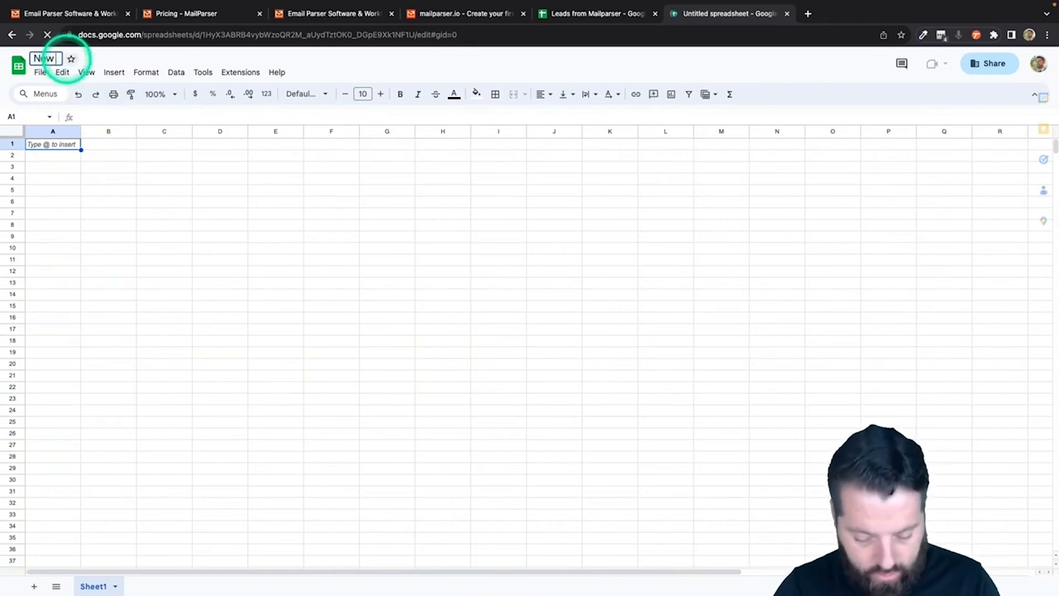
type(" Leads From M")
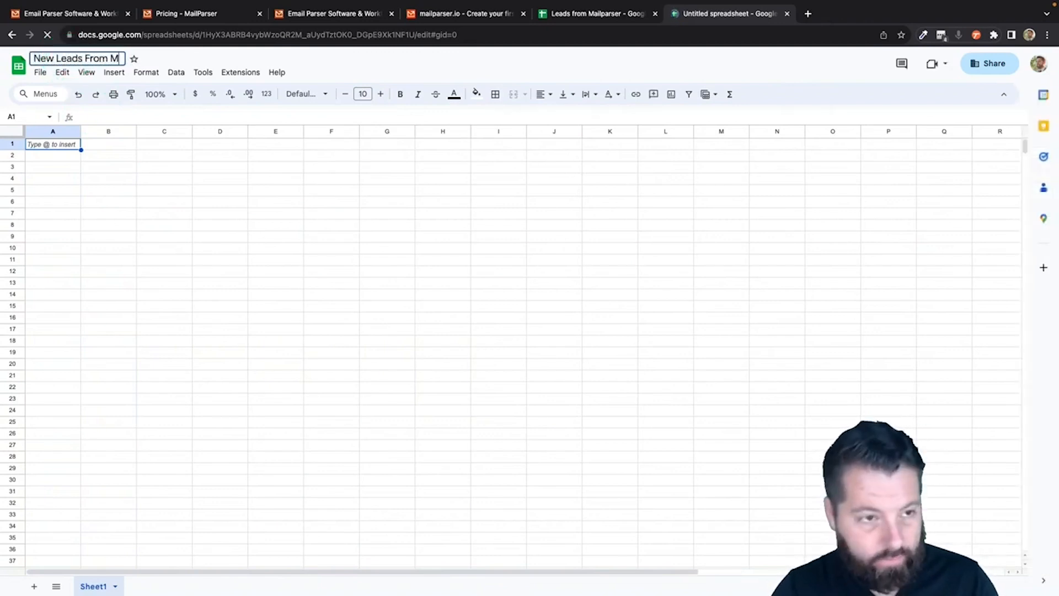
type("ailparser")
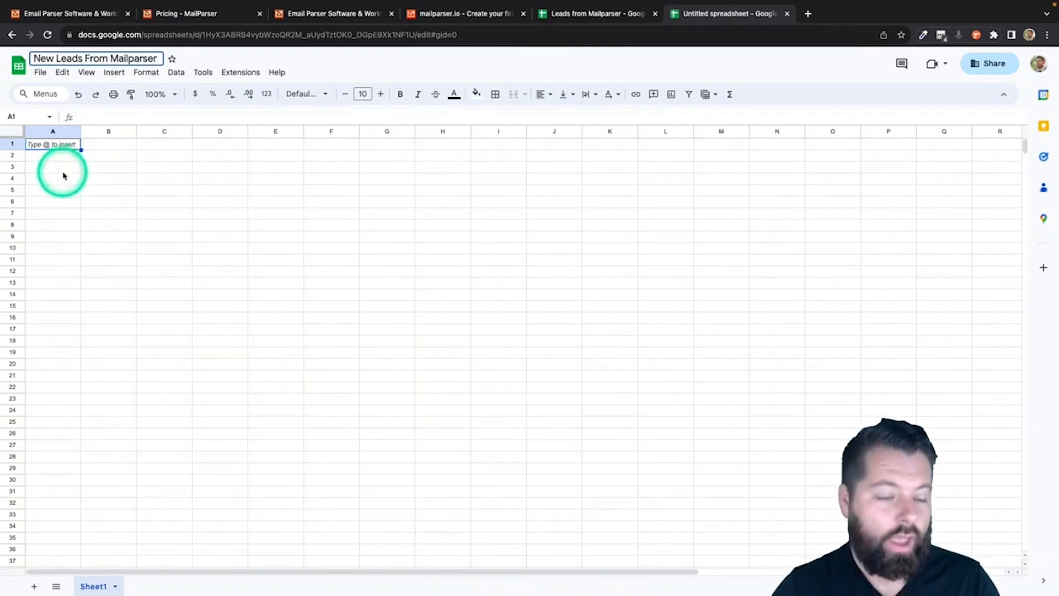
key("Return")
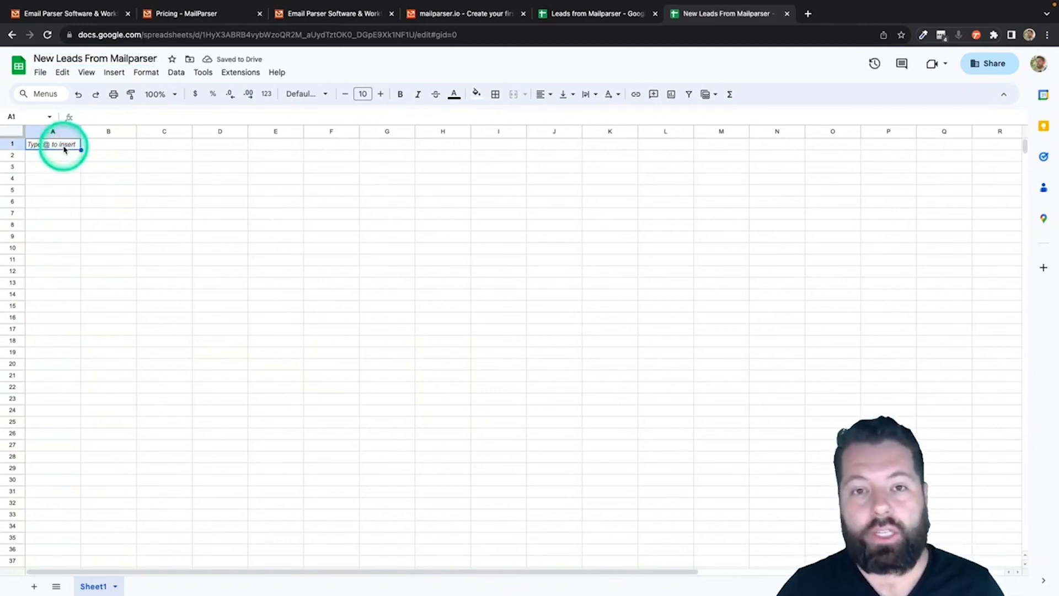
Enter the column headers Fname, Lname, Email, Phone and Message in cells A1 through E1
type("Fname")
key("Tab")
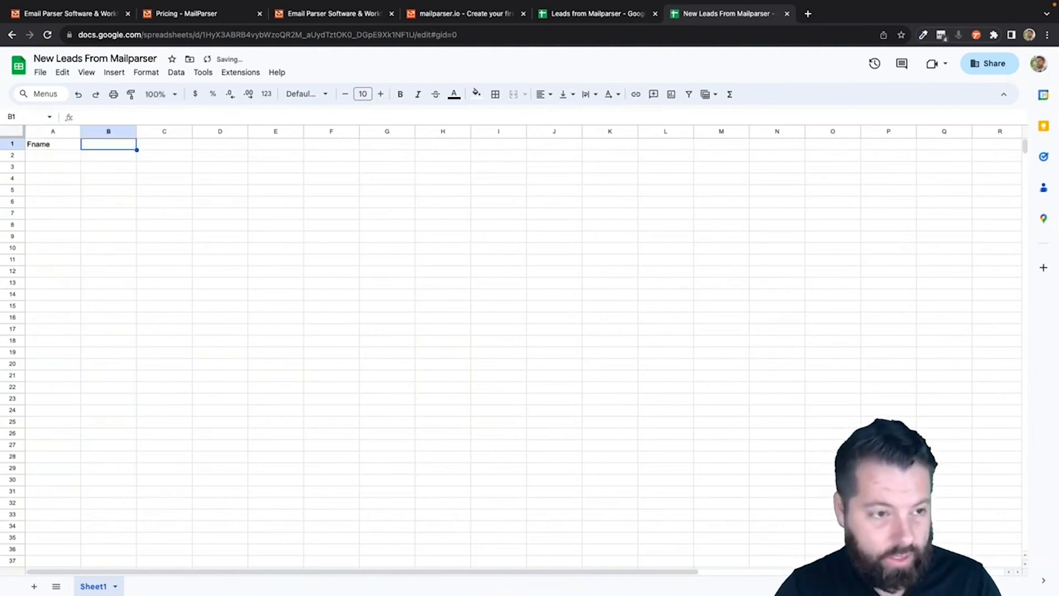
type("Lname")
key("Tab")
type("Email")
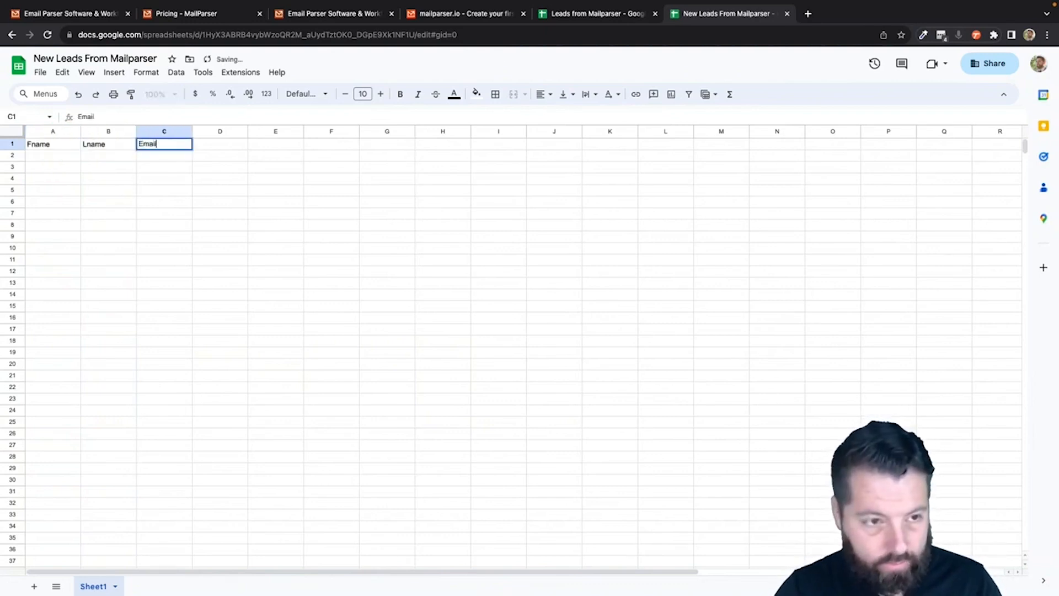
key("Tab")
type("Phone")
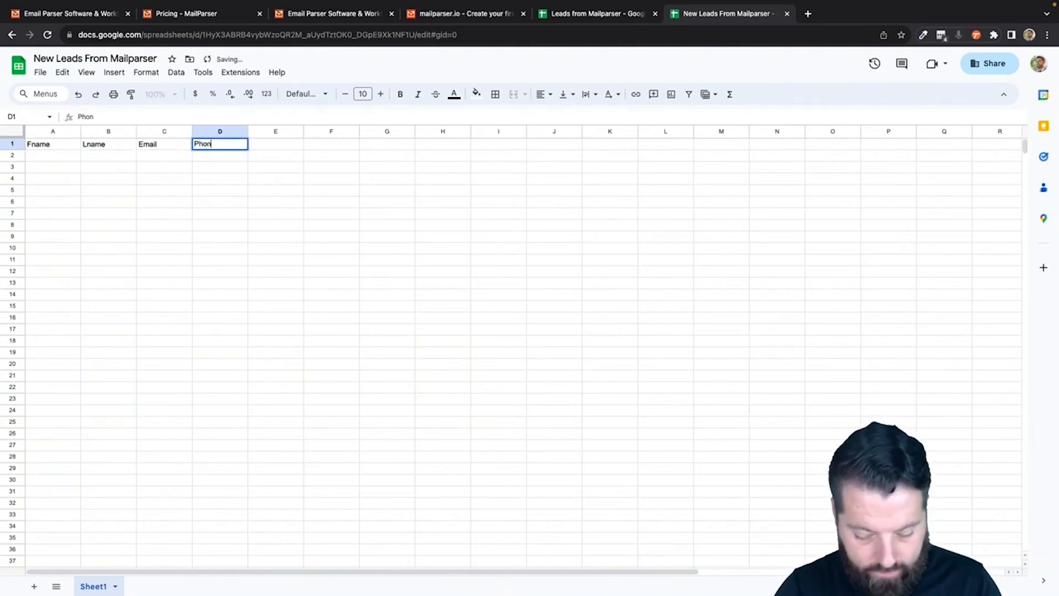
key("Tab")
type("Messa")
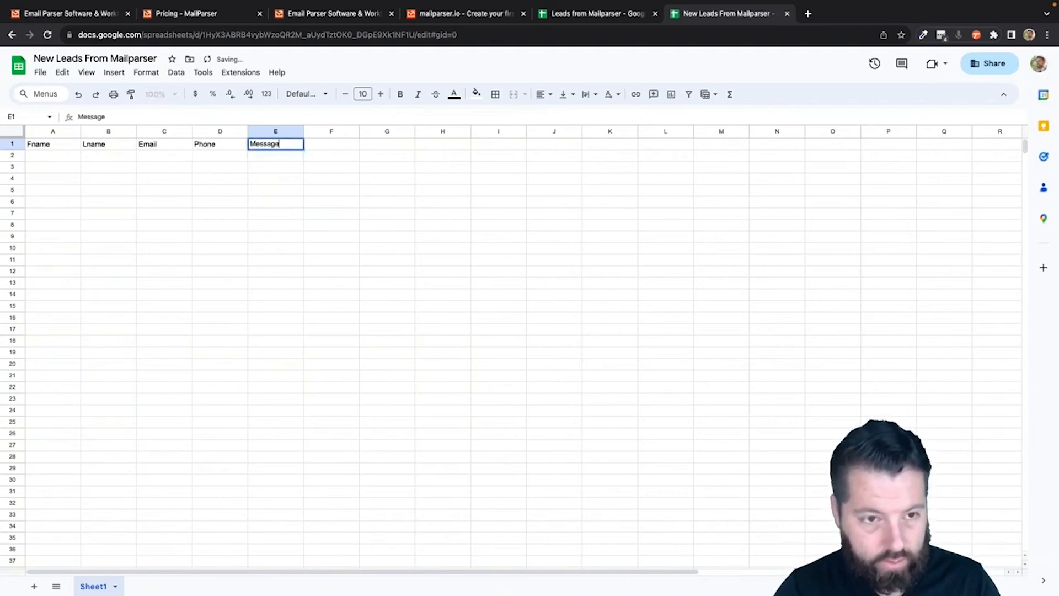
Add the column headers Address and City in cells F1 and G1
key("Tab")
type("S")
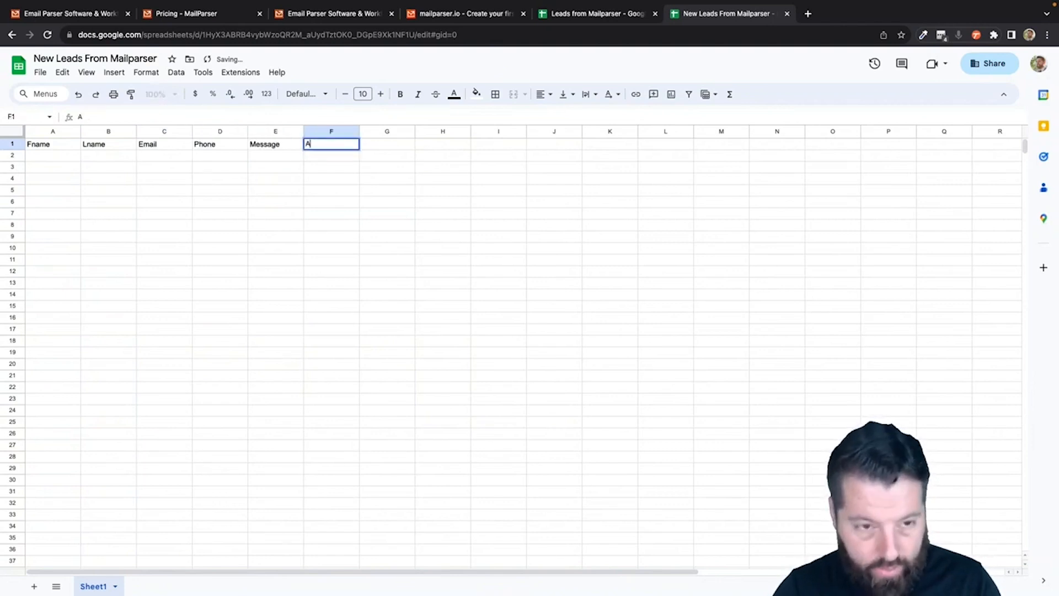
type("ddress")
key("Tab")
type("City")
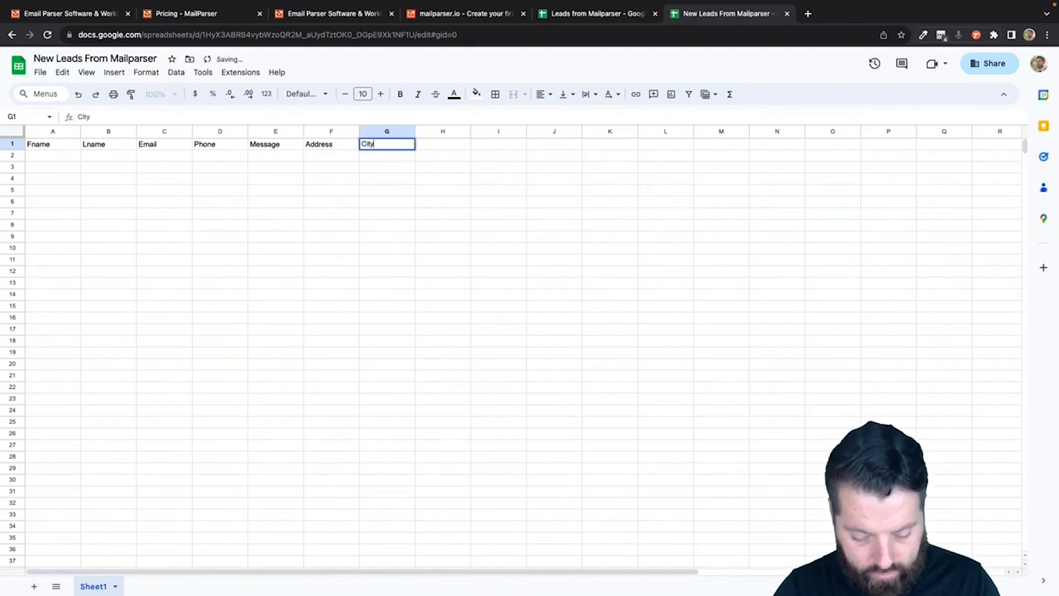
Add State and Zip as separate column headers in cells H1 and I1
key("Tab")
type("Sta")
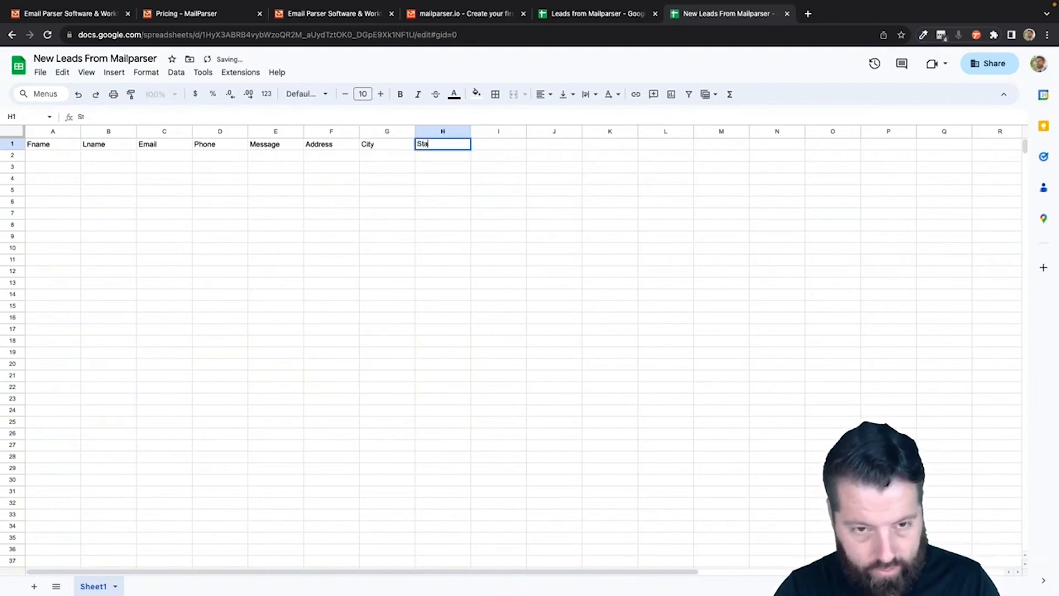
type("te Zip")
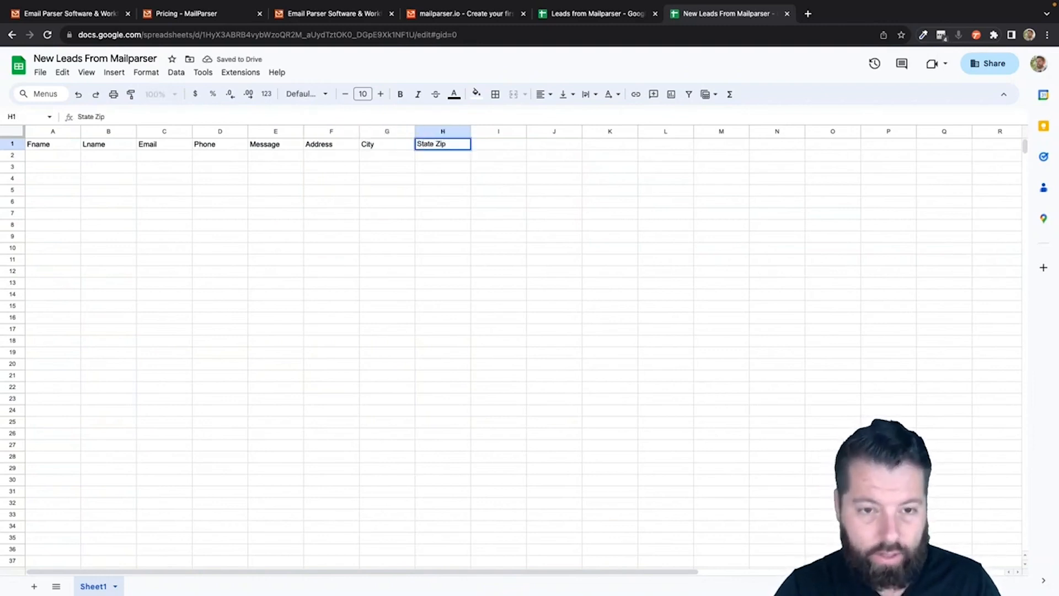
key("BackSpace")
key("BackSpace")
key("BackSpace")
key("BackSpace")
key("Tab")
type("Zip")
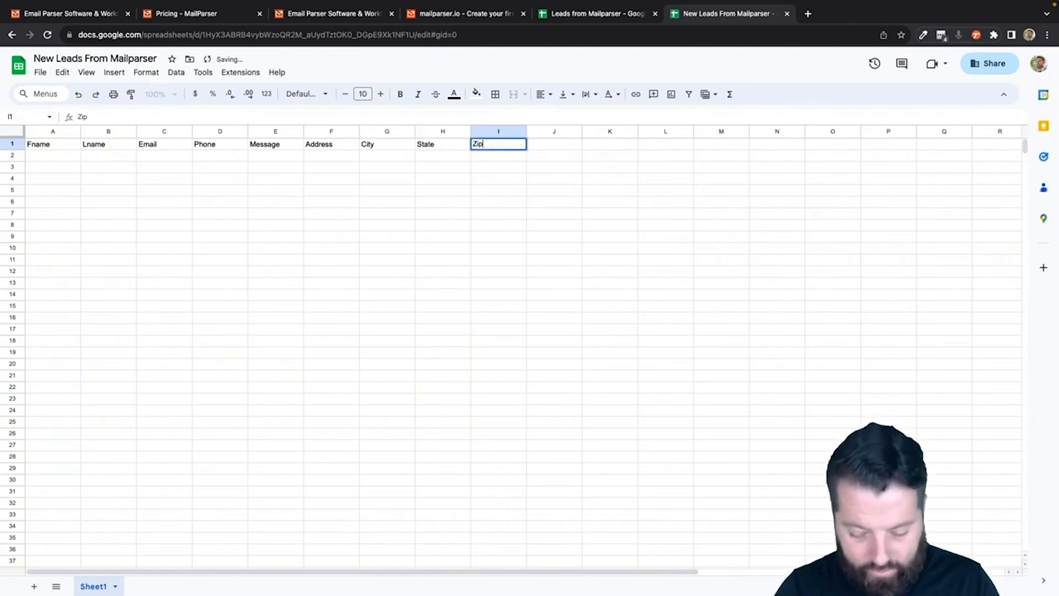
key("Return")
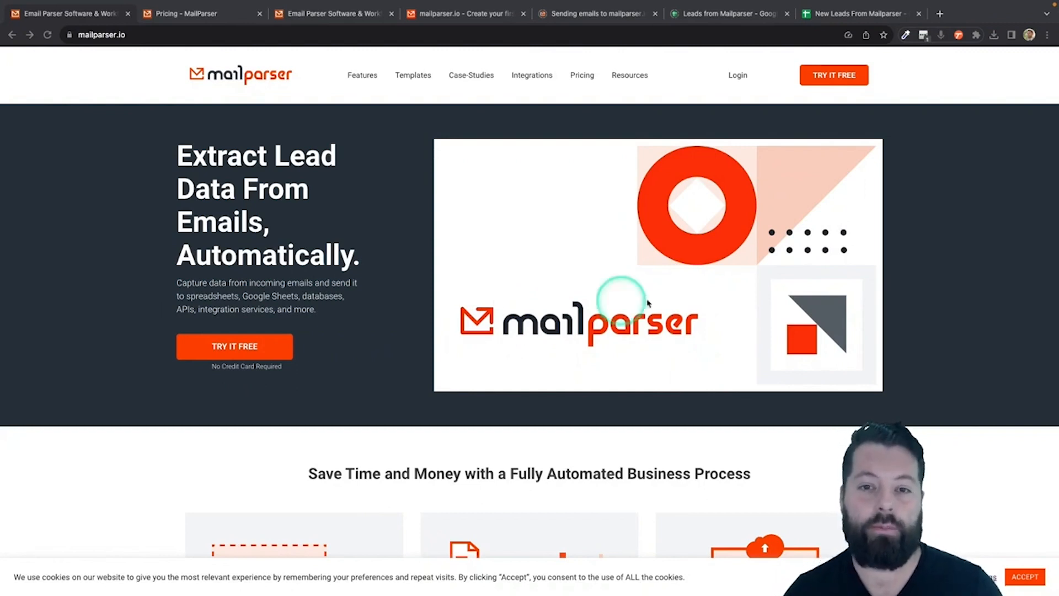
Switch to the Mailparser app and create a first inbox named Leads with no category
left_click(208, 15)
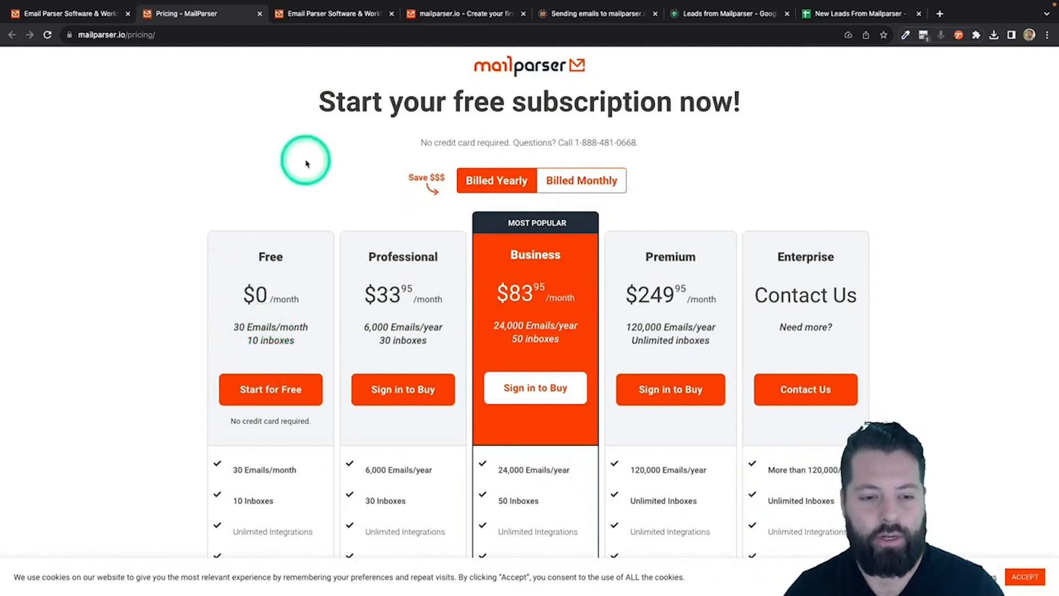
left_click(449, 11)
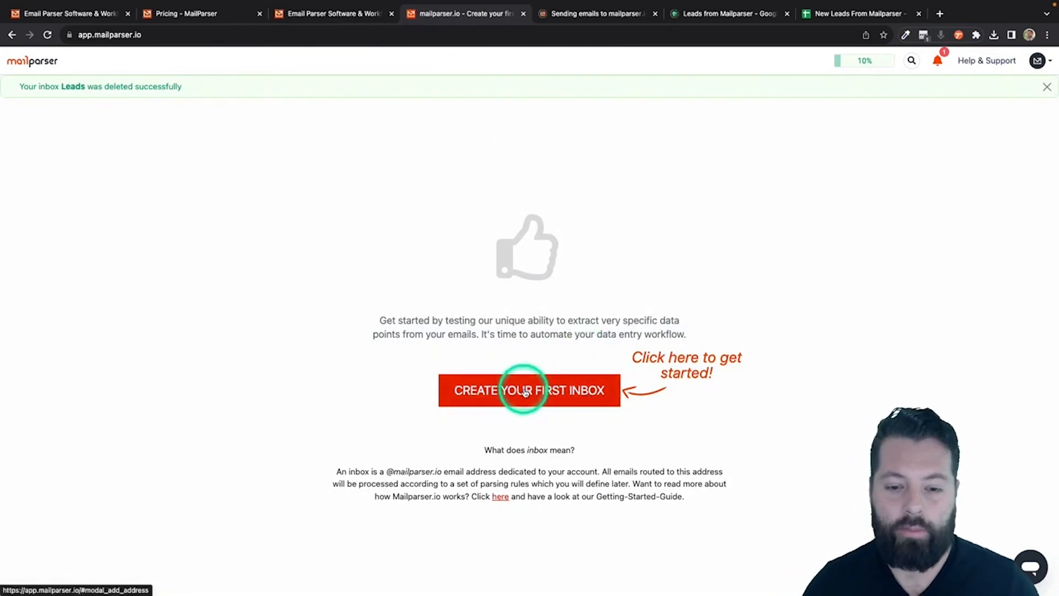
left_click(526, 391)
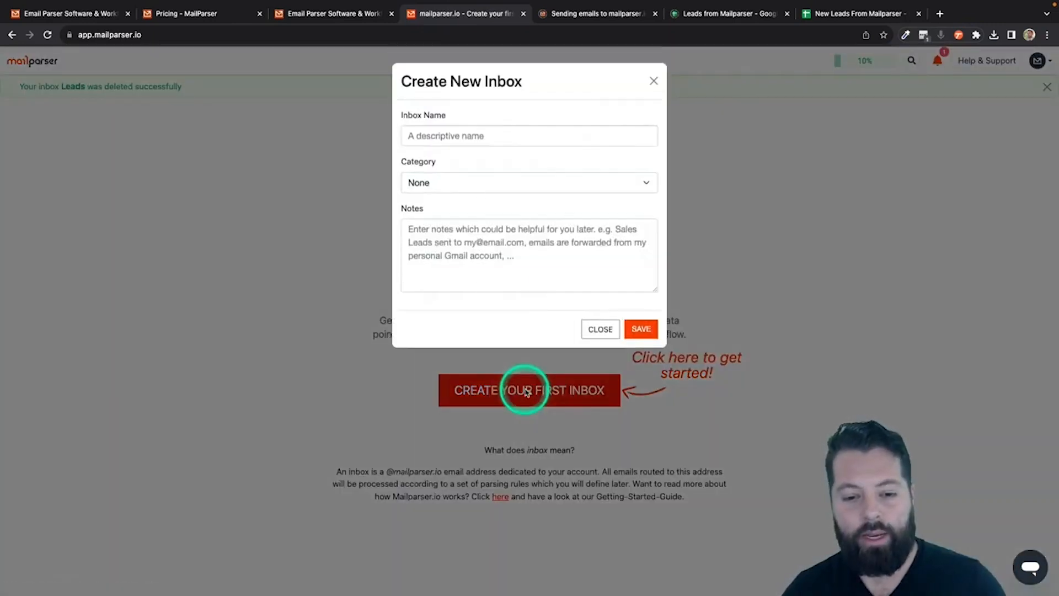
left_click(476, 136)
type("LEad")
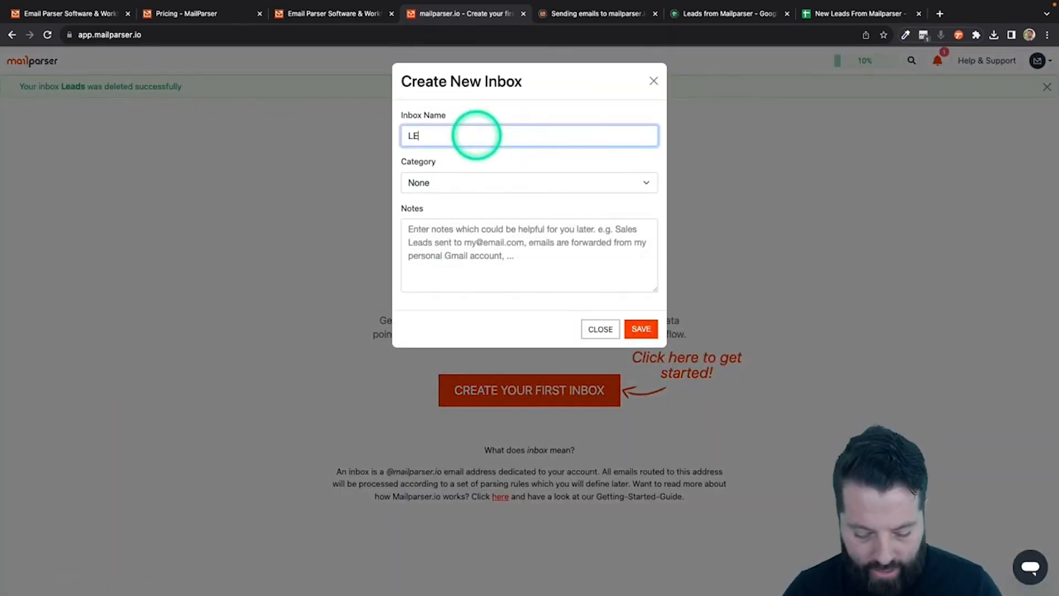
key("BackSpace")
type("eads")
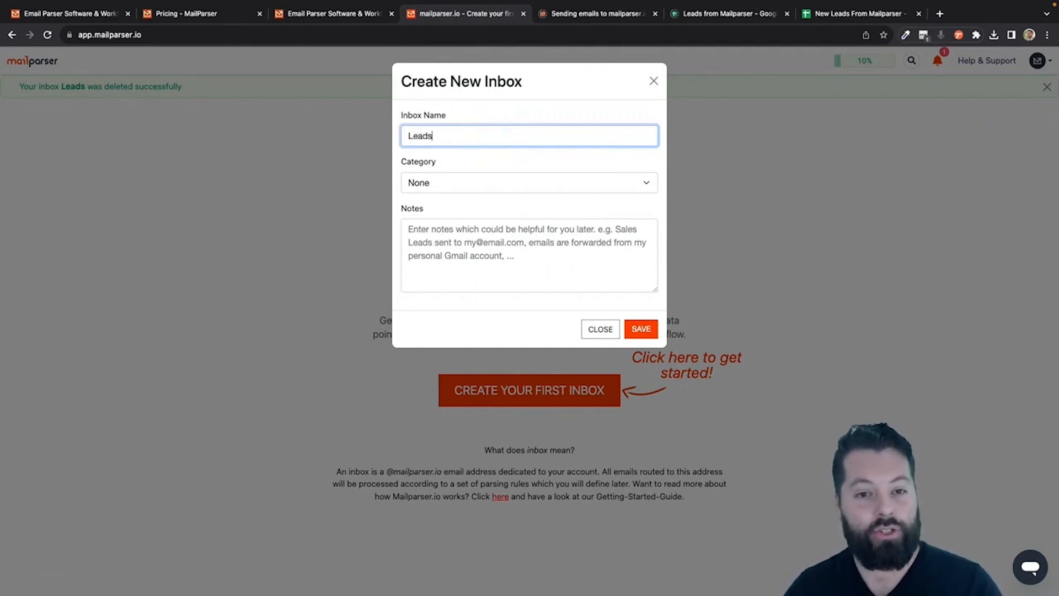
left_click(641, 331)
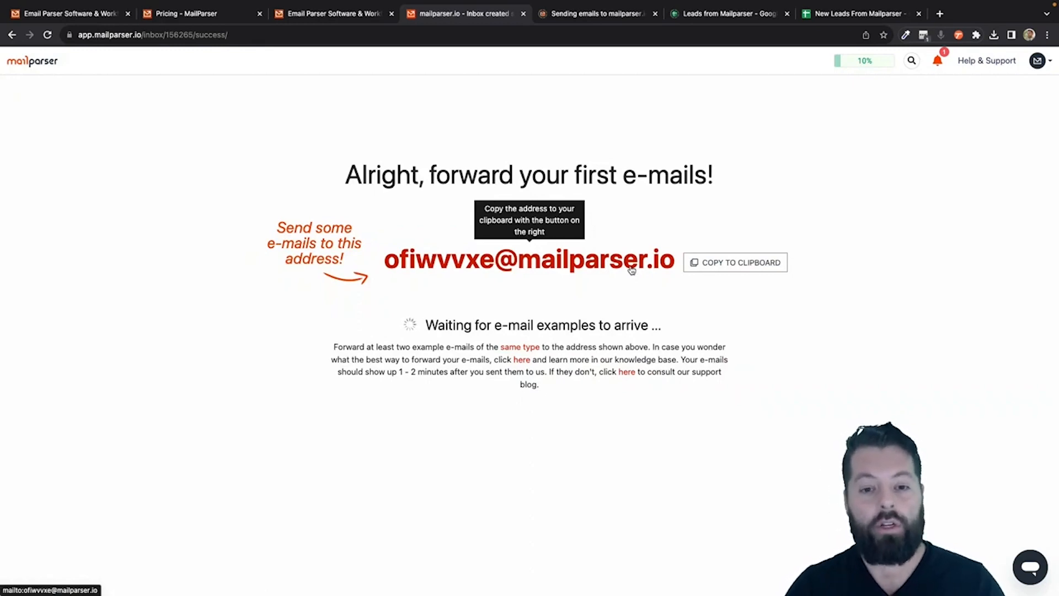
Copy the new inbox's forwarding e-mail address to the clipboard
left_click(548, 271)
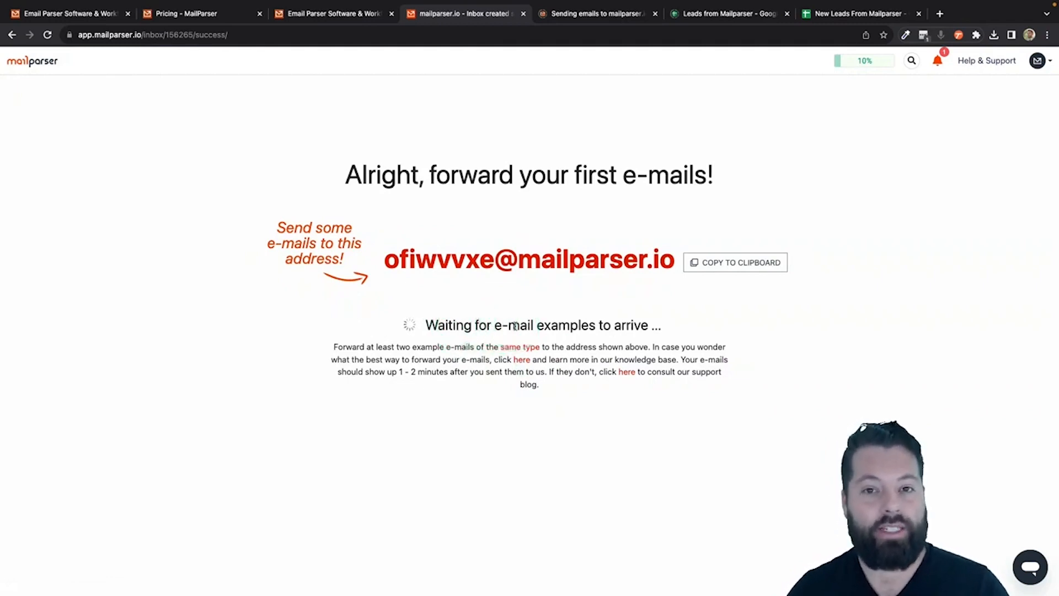
left_click(736, 267)
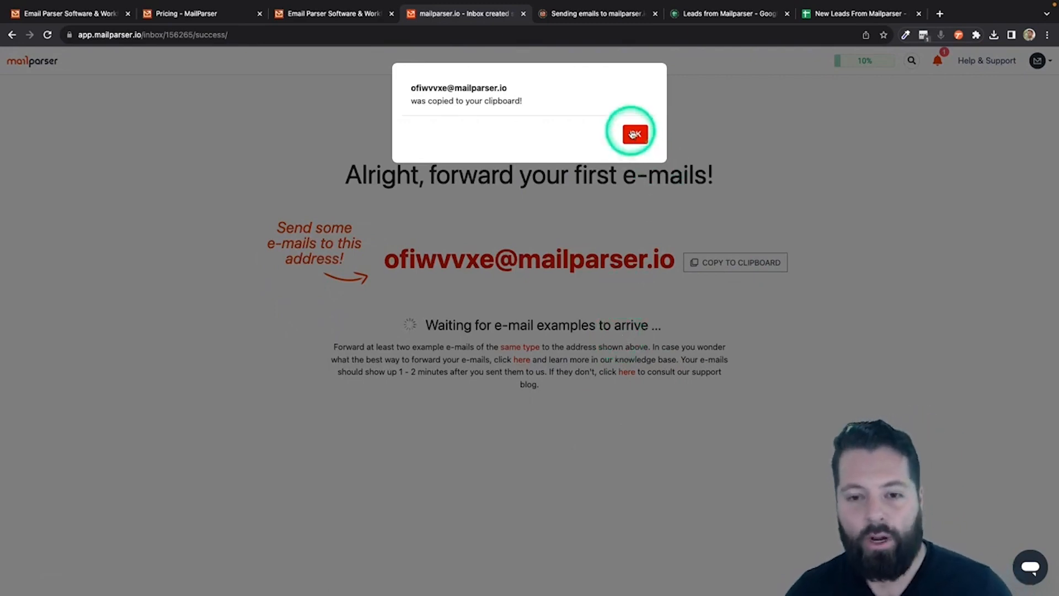
left_click(634, 134)
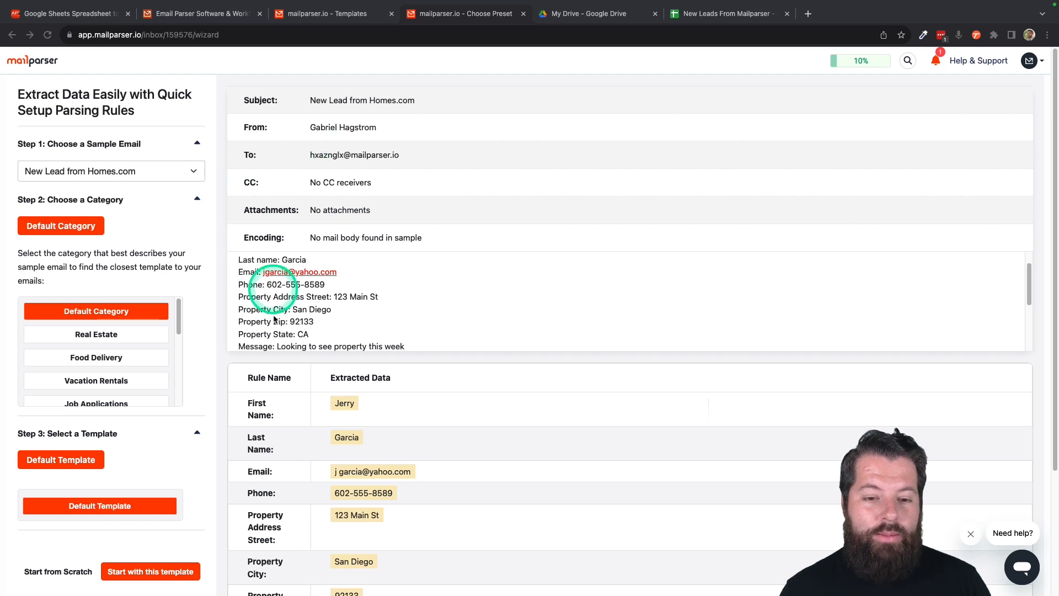
Try the Real Estate category to find a parsing template for the "New Lead from Homes.com" sample email
scroll(218, 338, "down", 1)
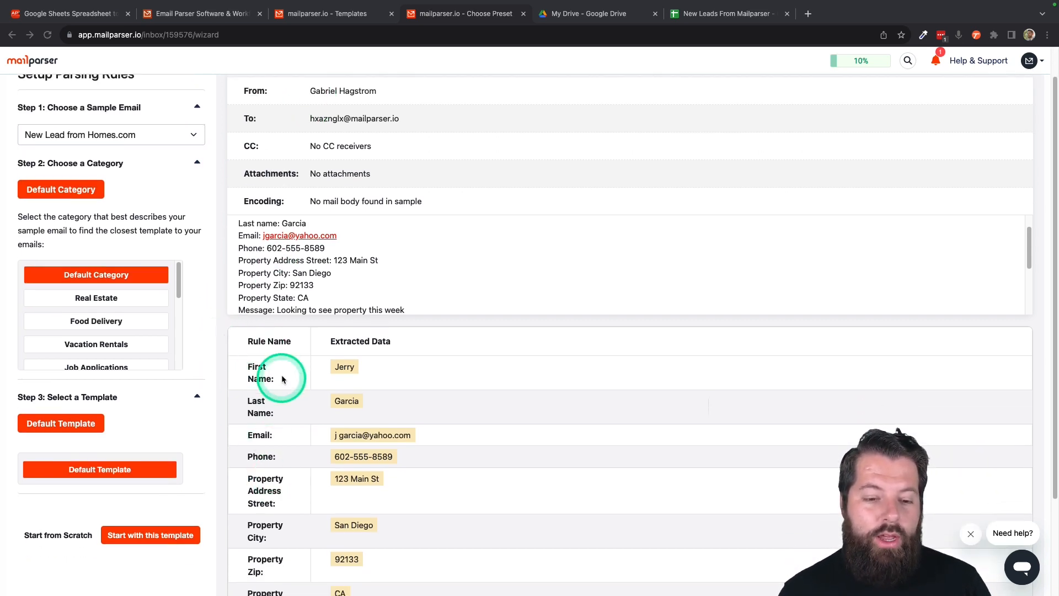
scroll(294, 449, "down", 3)
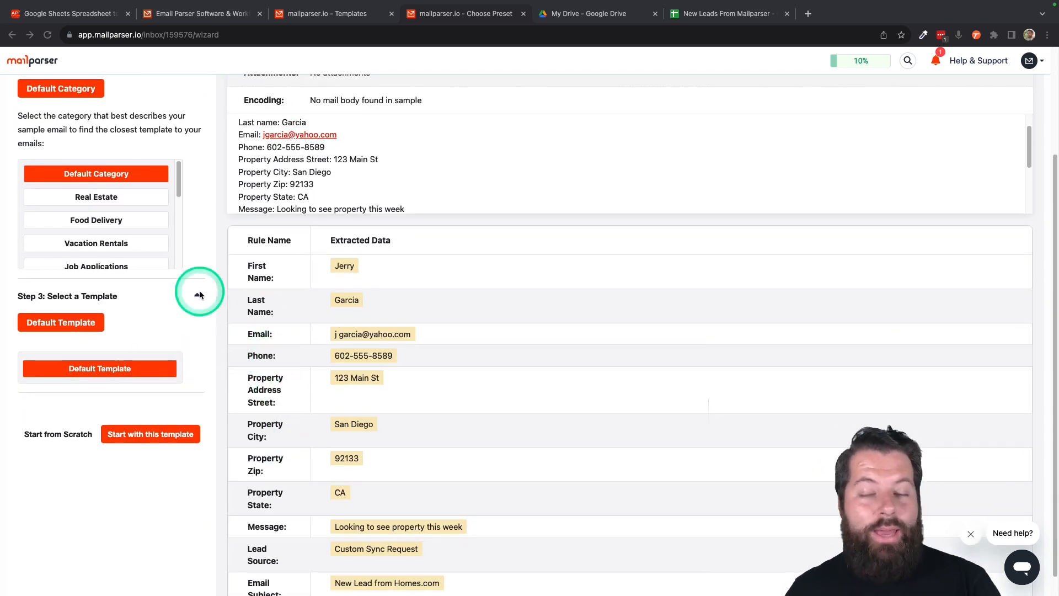
scroll(200, 271, "up", 2)
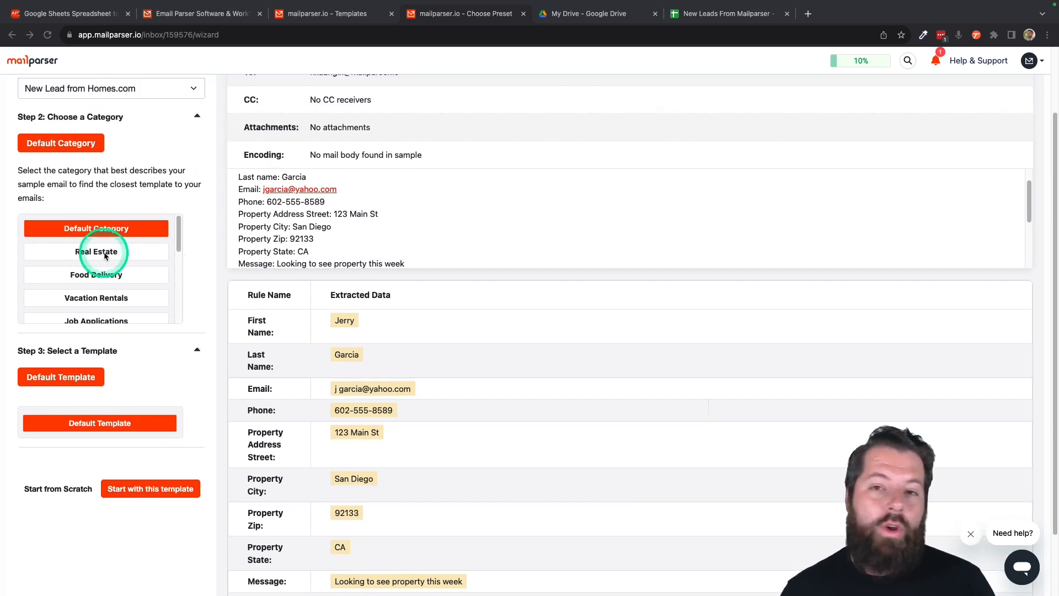
scroll(102, 254, "down", 5)
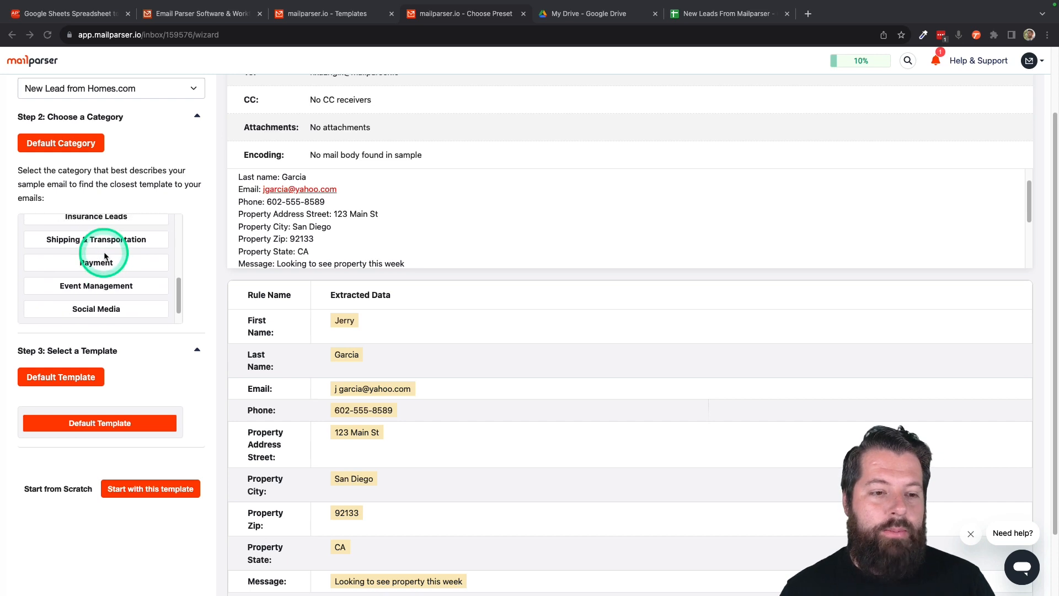
scroll(96, 237, "up", 1)
scroll(99, 238, "up", 5)
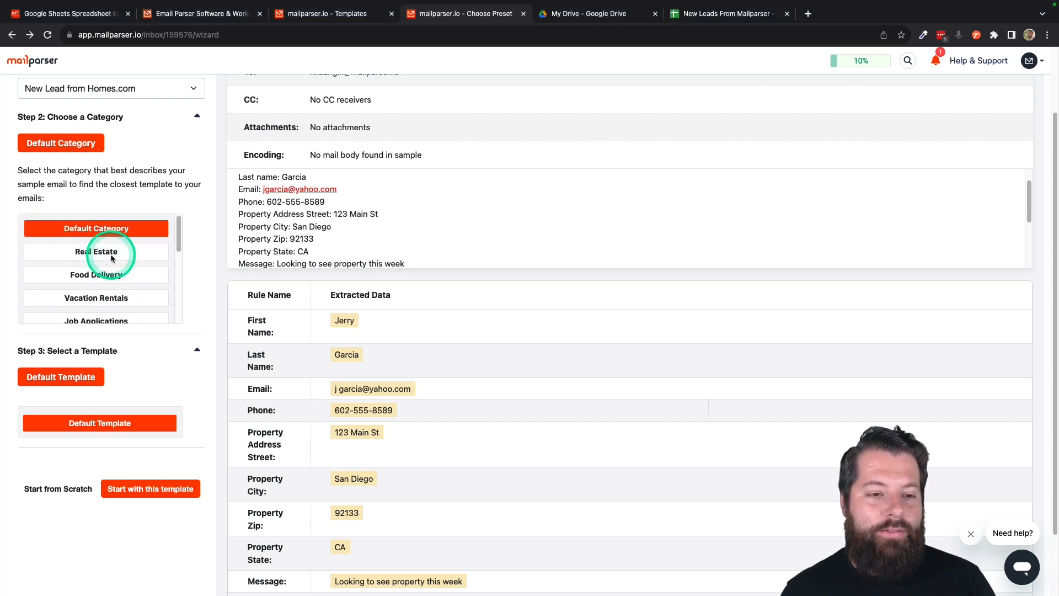
left_click(118, 249)
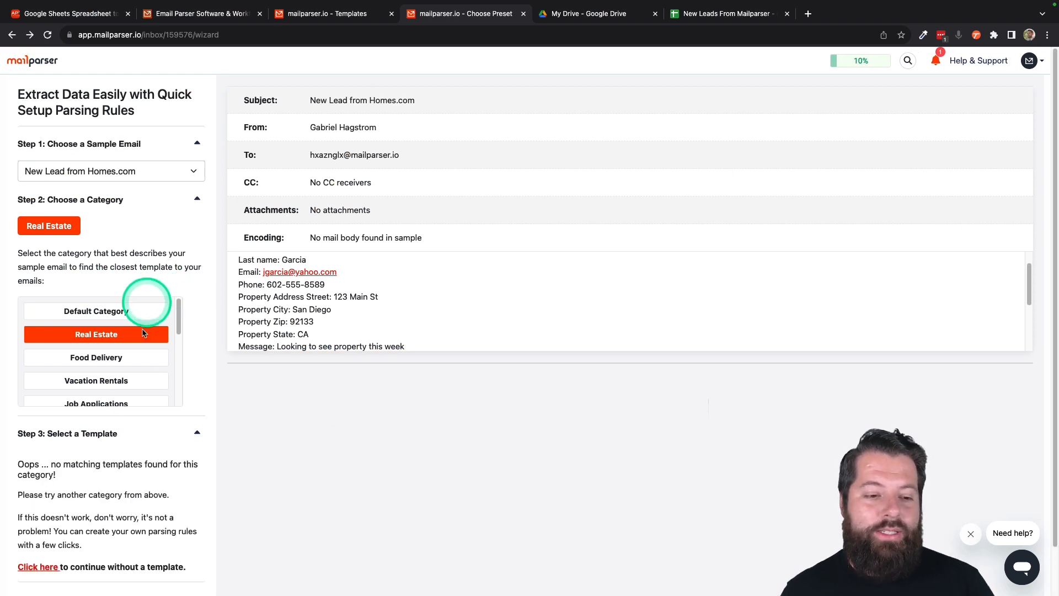
scroll(124, 463, "down", 2)
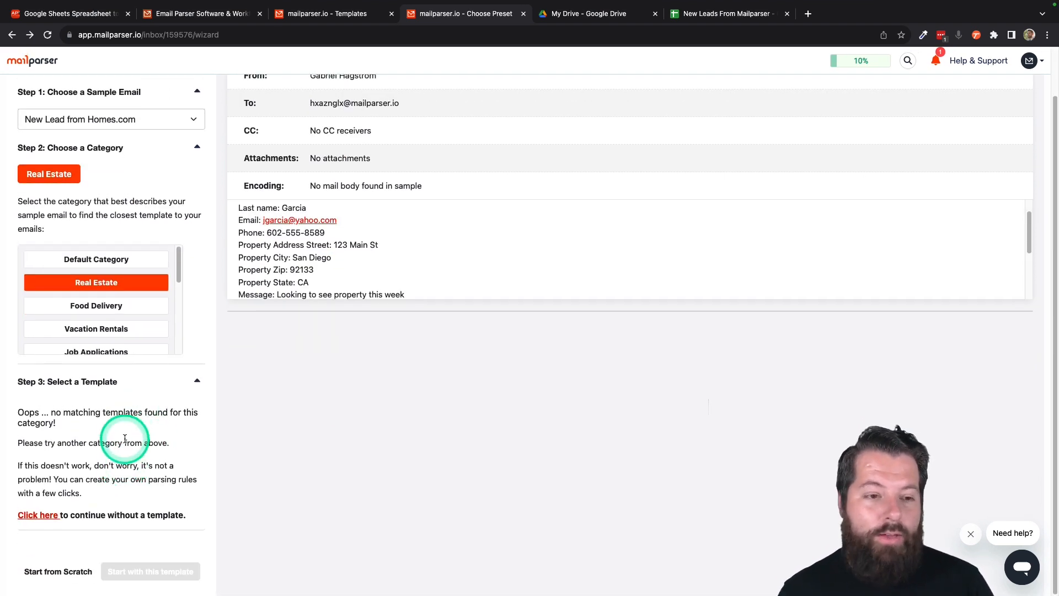
Choose the Default Category and create the parsing rules from the Default Template, continuing with the default category
left_click(118, 260)
scroll(166, 488, "down", 5)
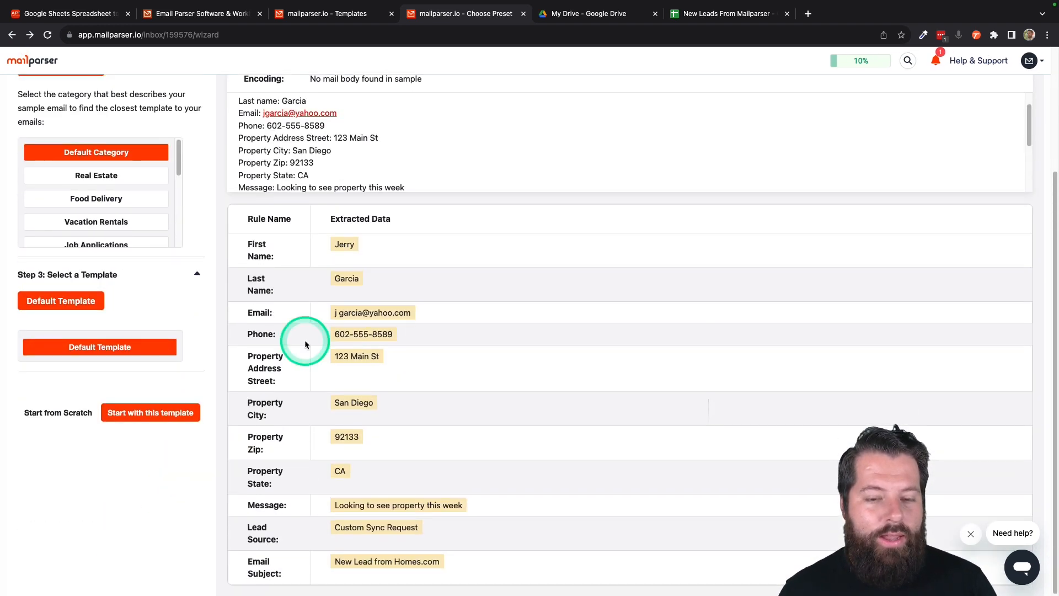
left_click(168, 415)
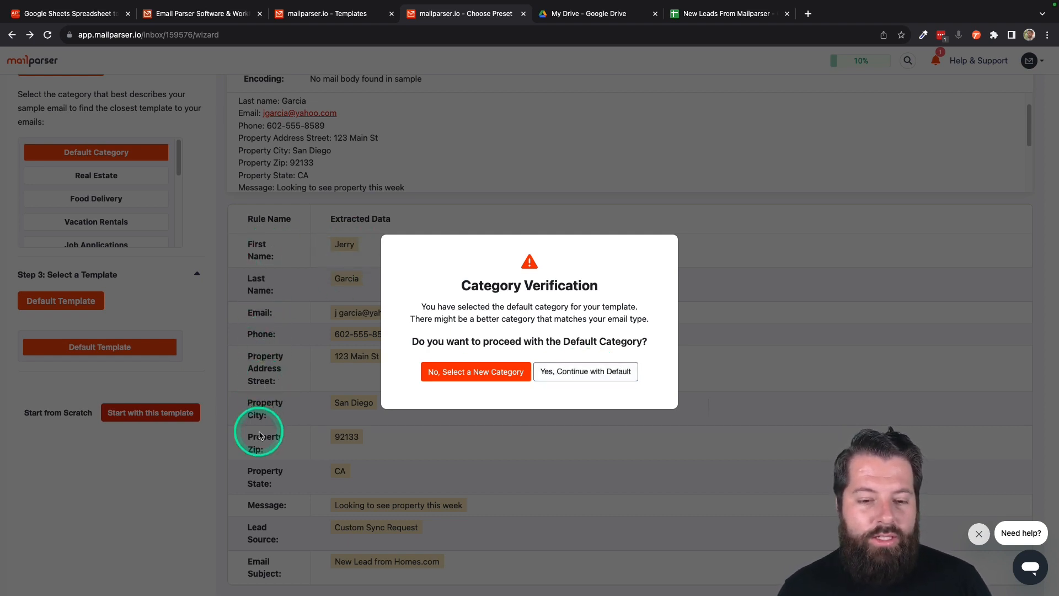
left_click(576, 372)
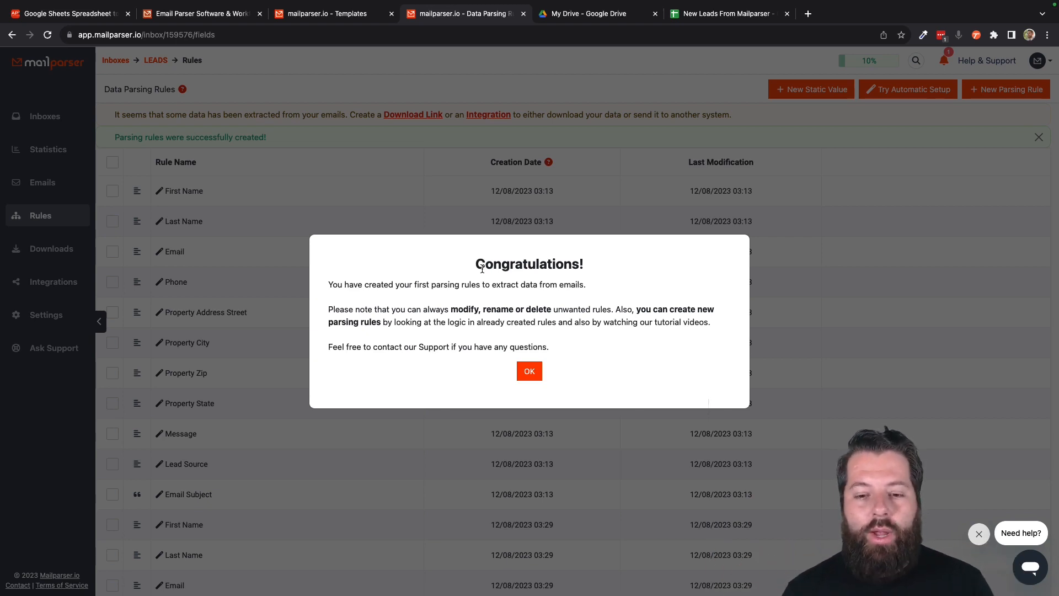
left_click(530, 373)
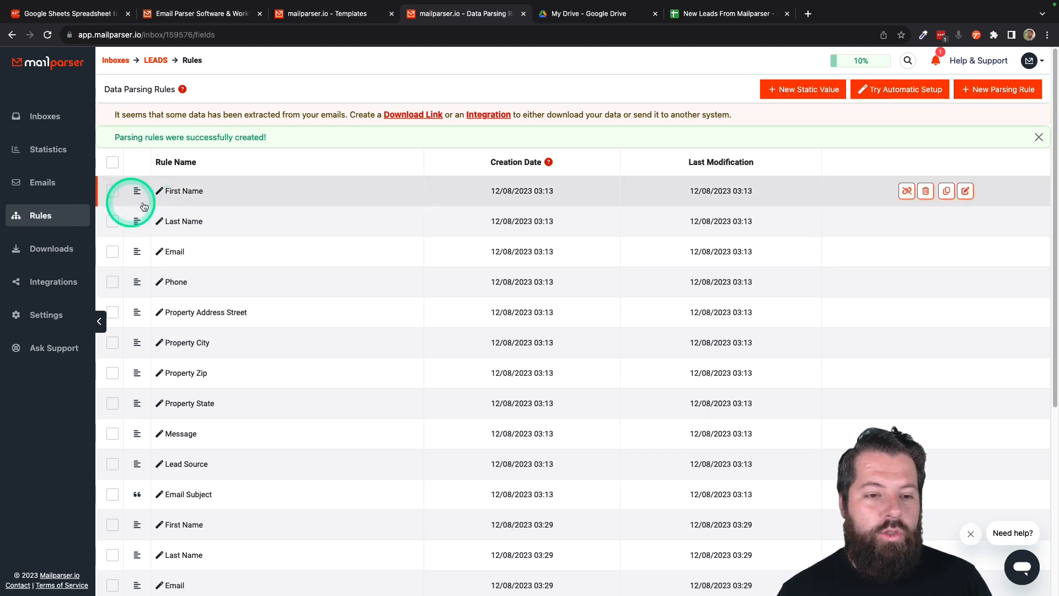
left_click(188, 193)
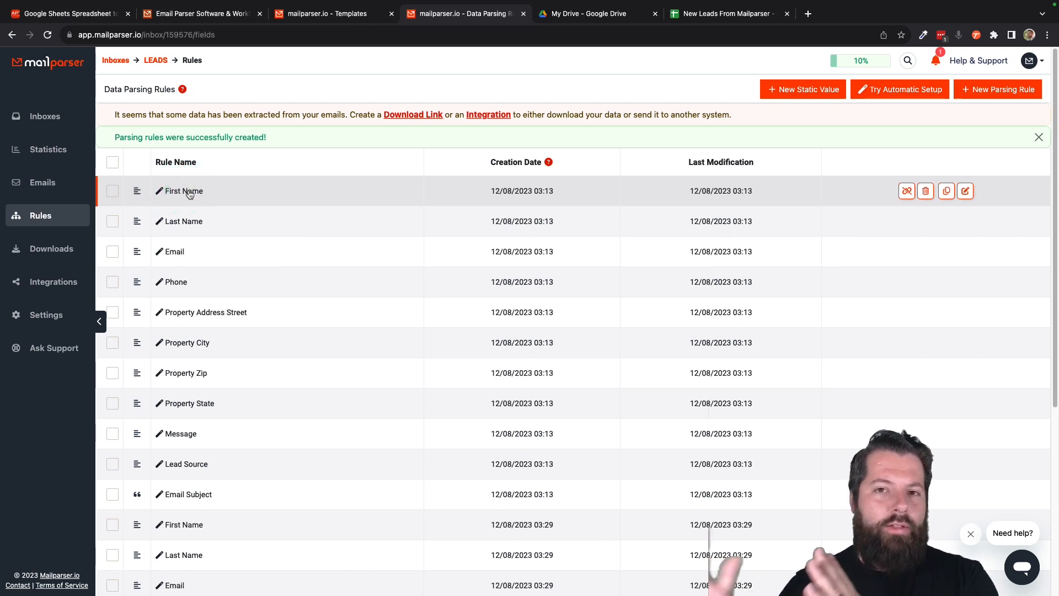
left_click(324, 399)
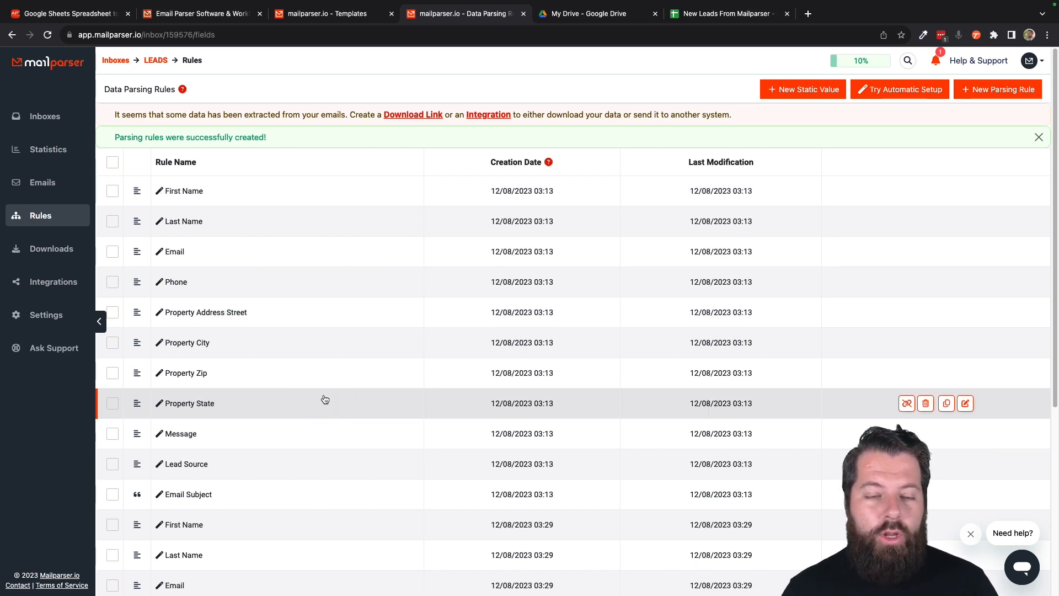
left_click(265, 259)
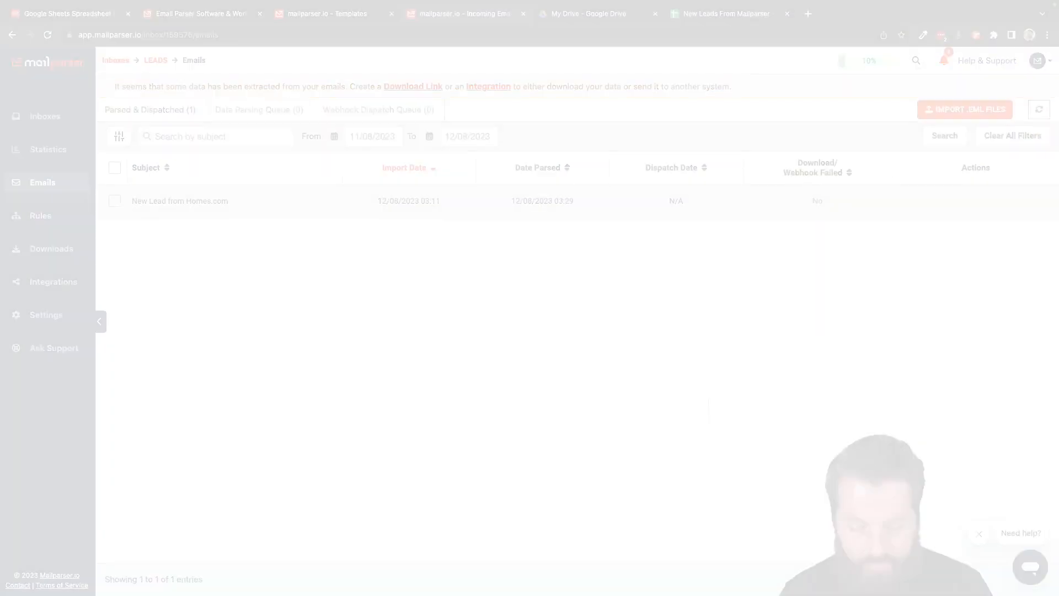
Open a new Google Sheets integration for the Leads inbox and select the already connected Google account
left_click(46, 287)
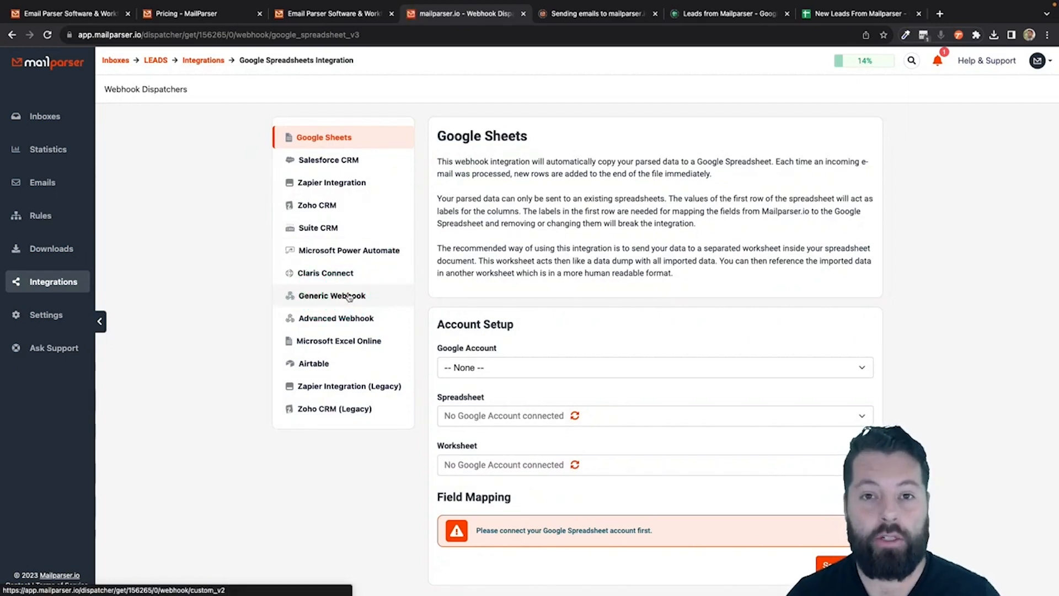
left_click(347, 296)
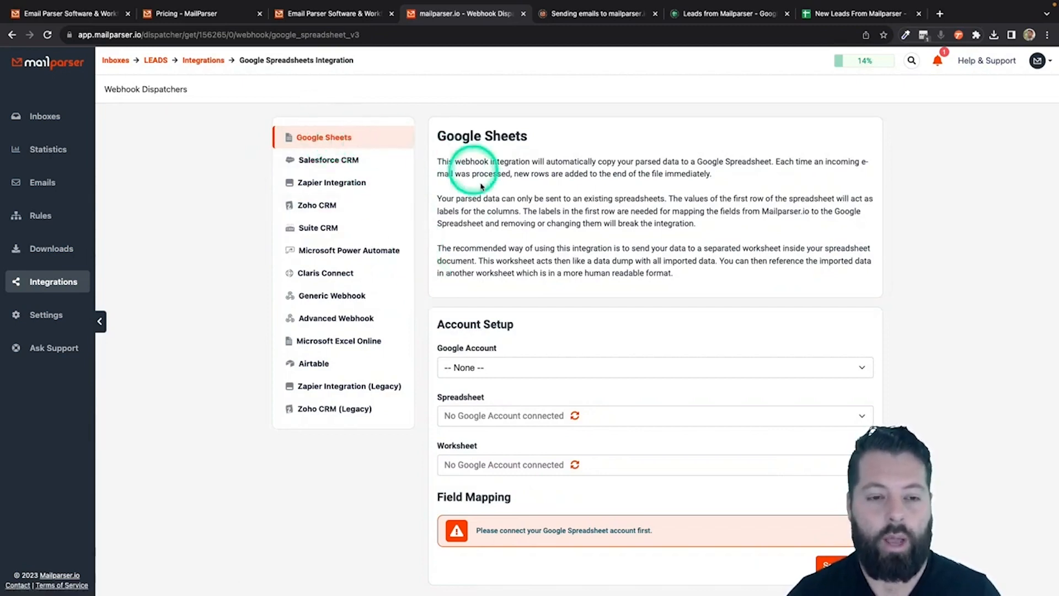
scroll(485, 221, "down", 1)
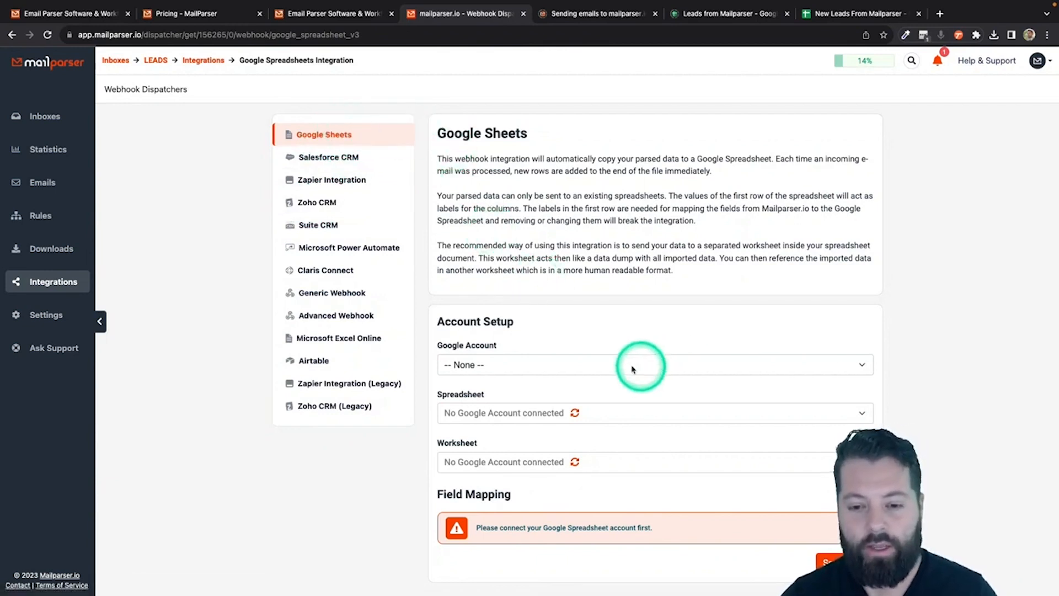
left_click(534, 369)
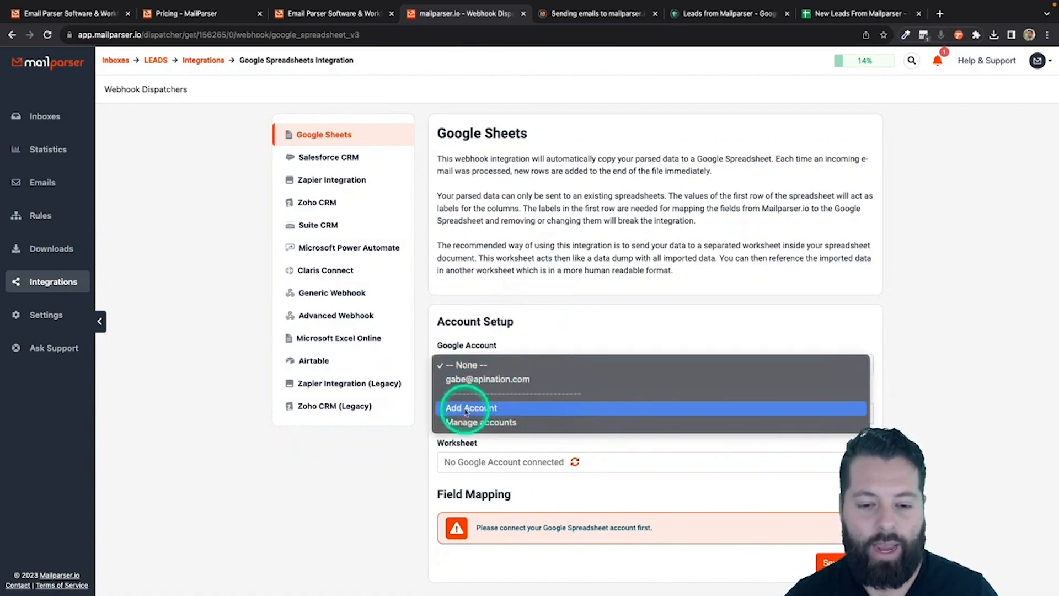
left_click(468, 381)
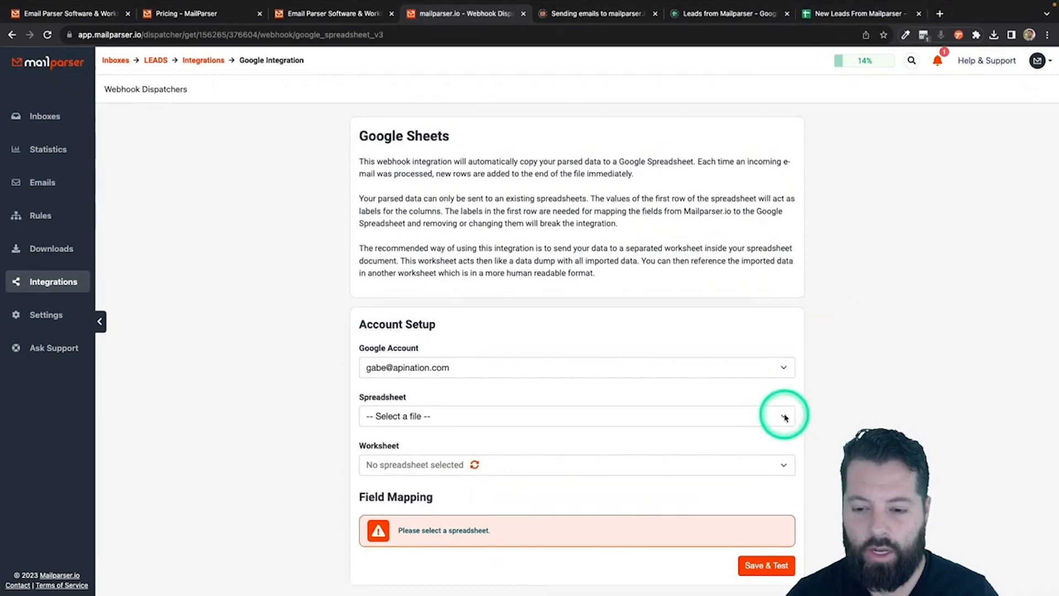
Choose the New Leads From Mailparser spreadsheet with worksheet Sheet1 as the integration's destination
left_click(784, 416)
scroll(533, 546, "down", 5)
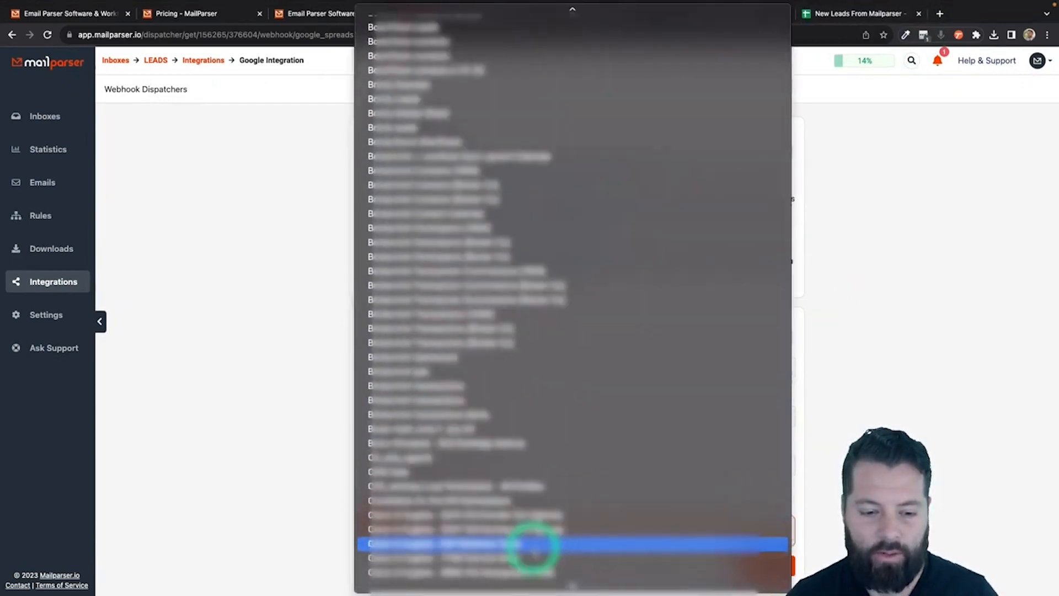
scroll(533, 546, "down", 15)
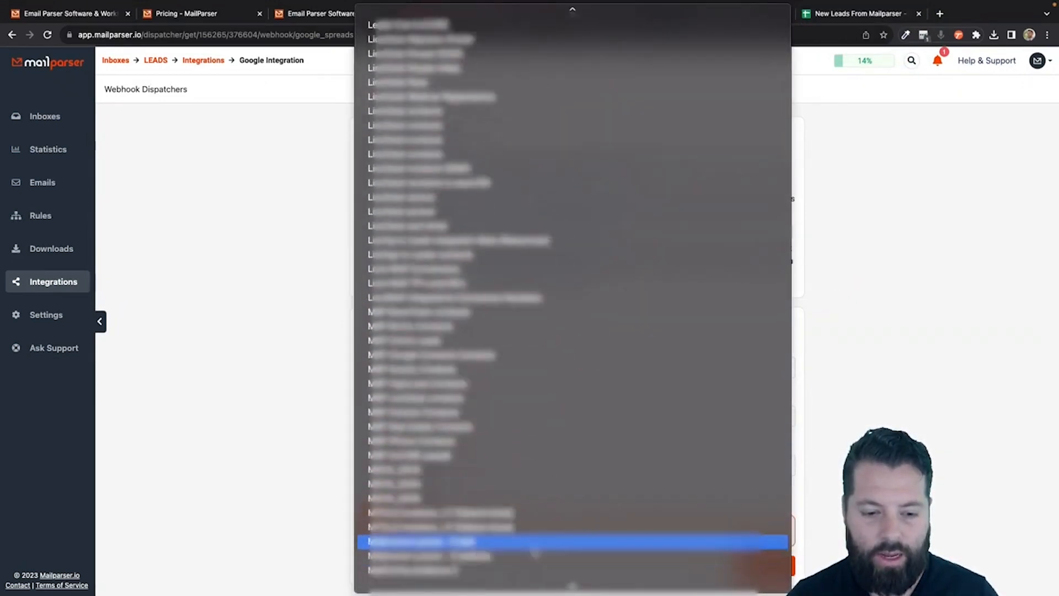
scroll(534, 551, "down", 15)
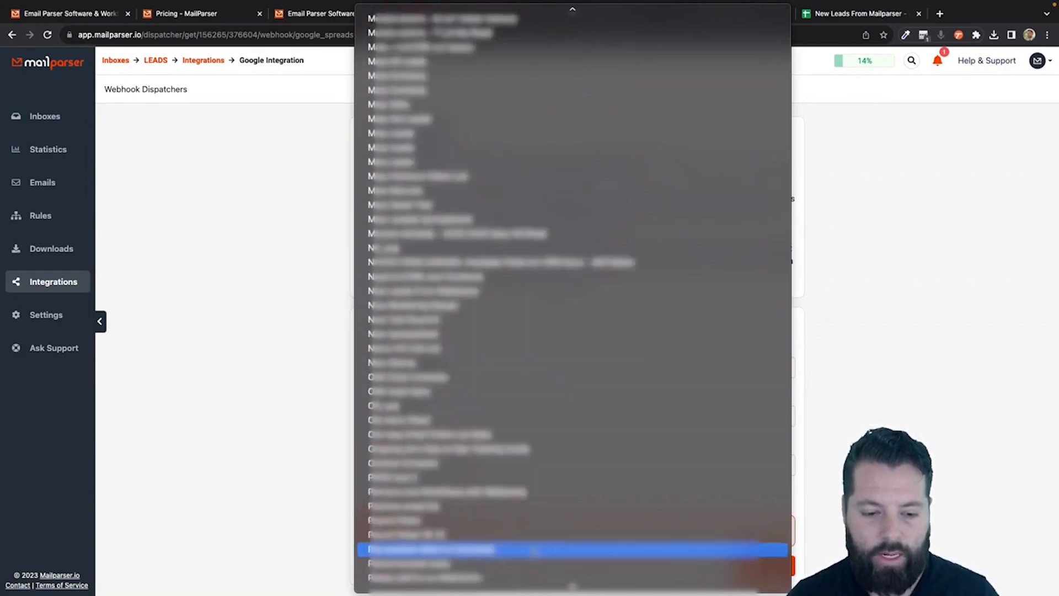
left_click(466, 263)
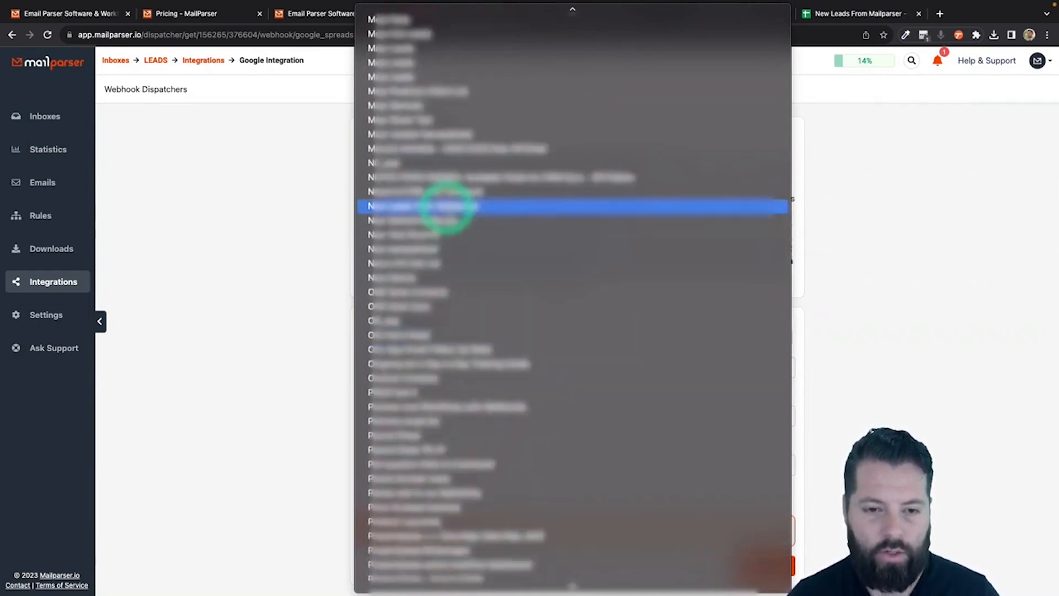
left_click(413, 207)
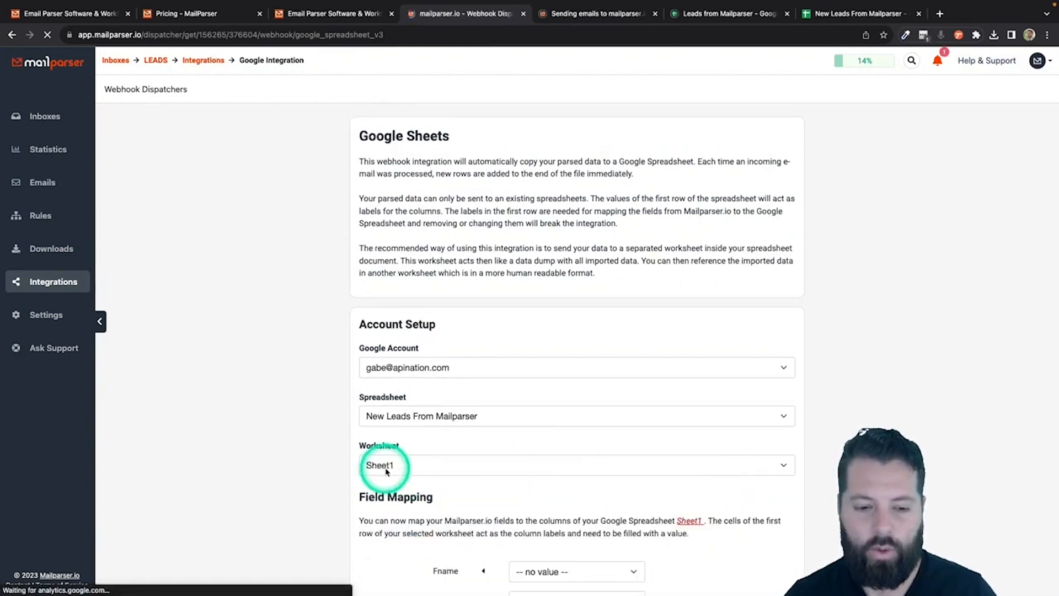
Map the Fname column to fname in the field mapping and leave Lname without a value
scroll(358, 474, "down", 5)
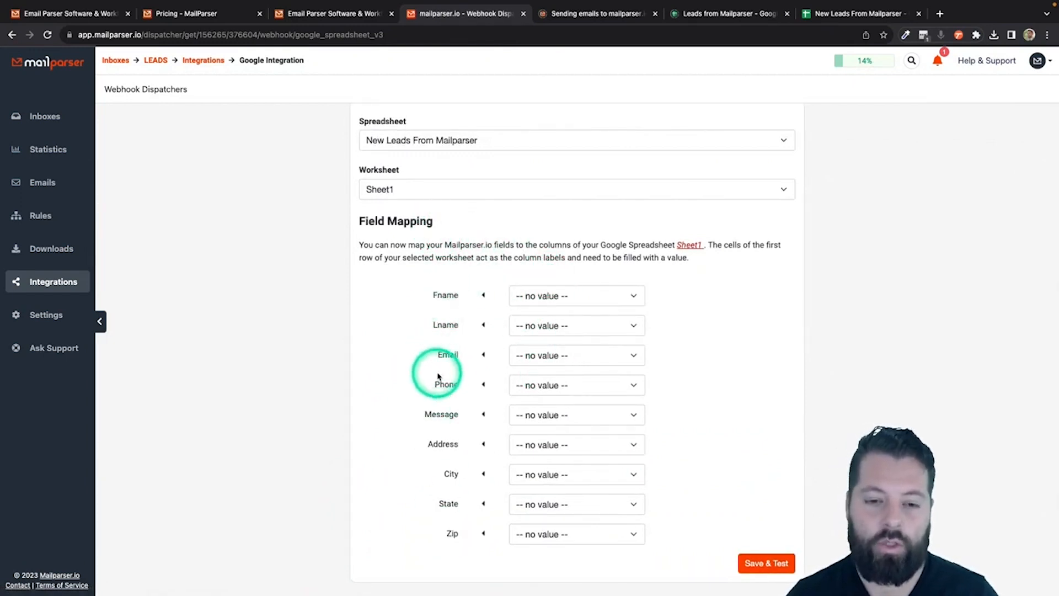
left_click(543, 299)
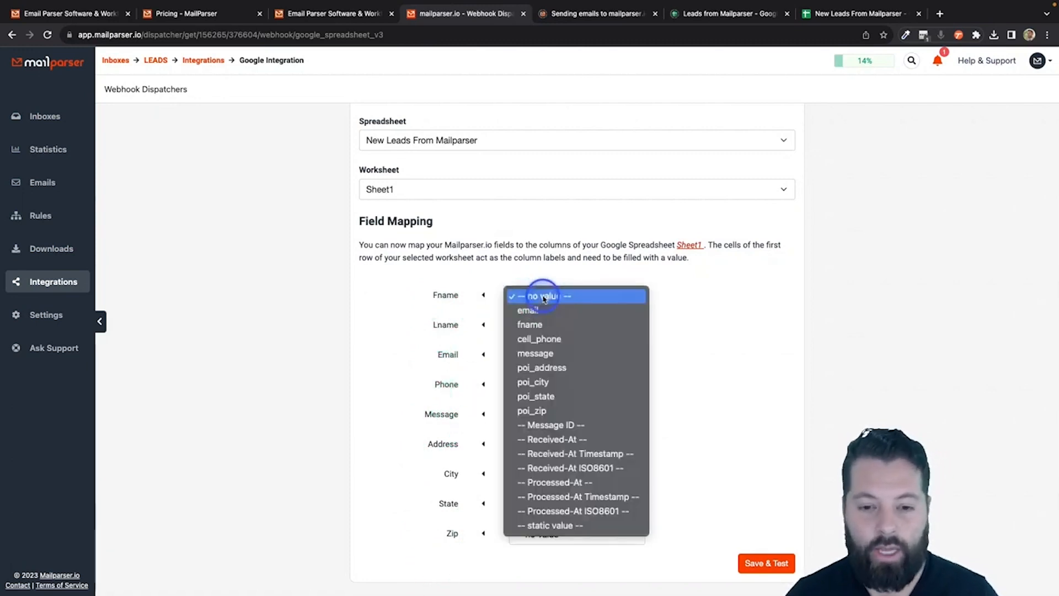
left_click(534, 324)
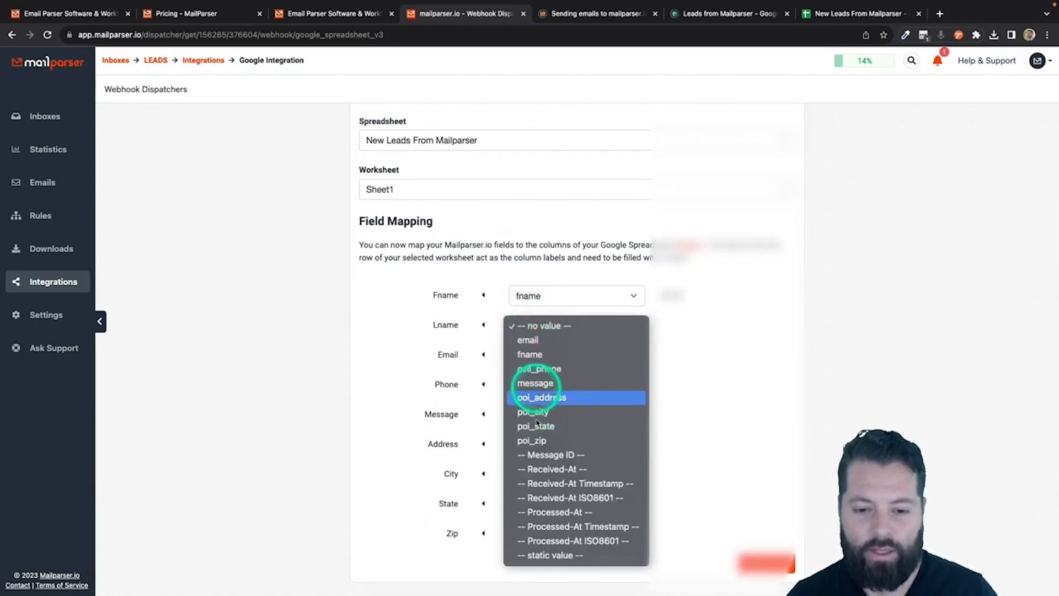
left_click(688, 352)
left_click(612, 328)
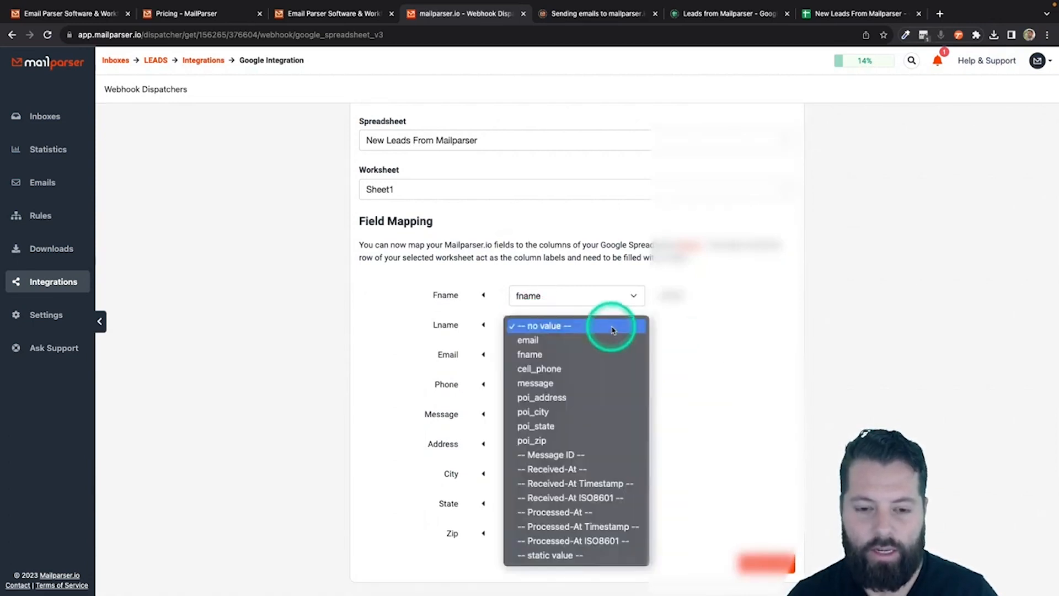
left_click(720, 330)
Map the Email column to email, Phone to cell_phone and Message to message
left_click(604, 355)
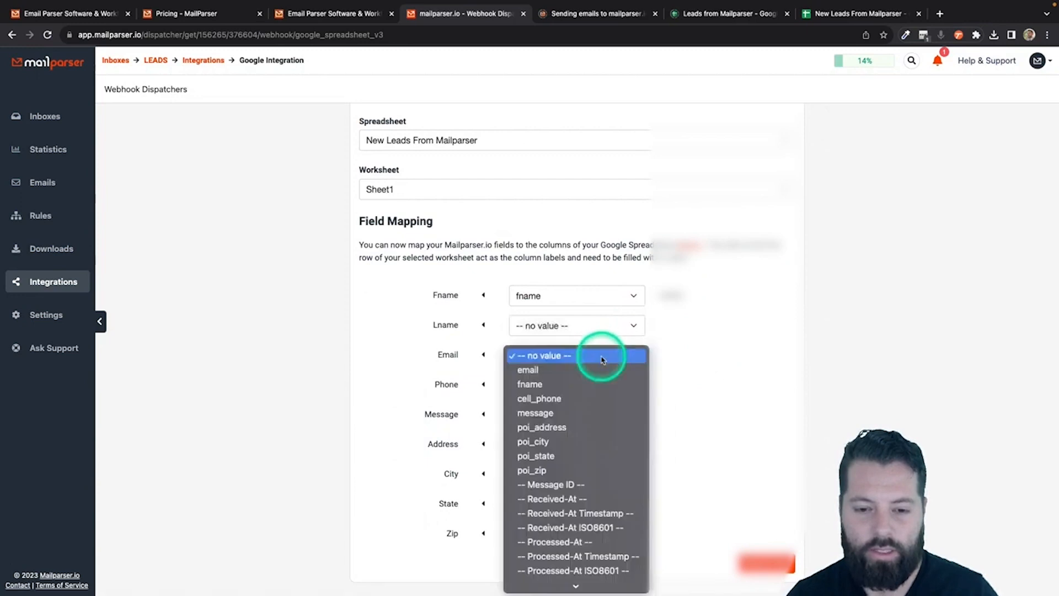
left_click(576, 375)
left_click(574, 381)
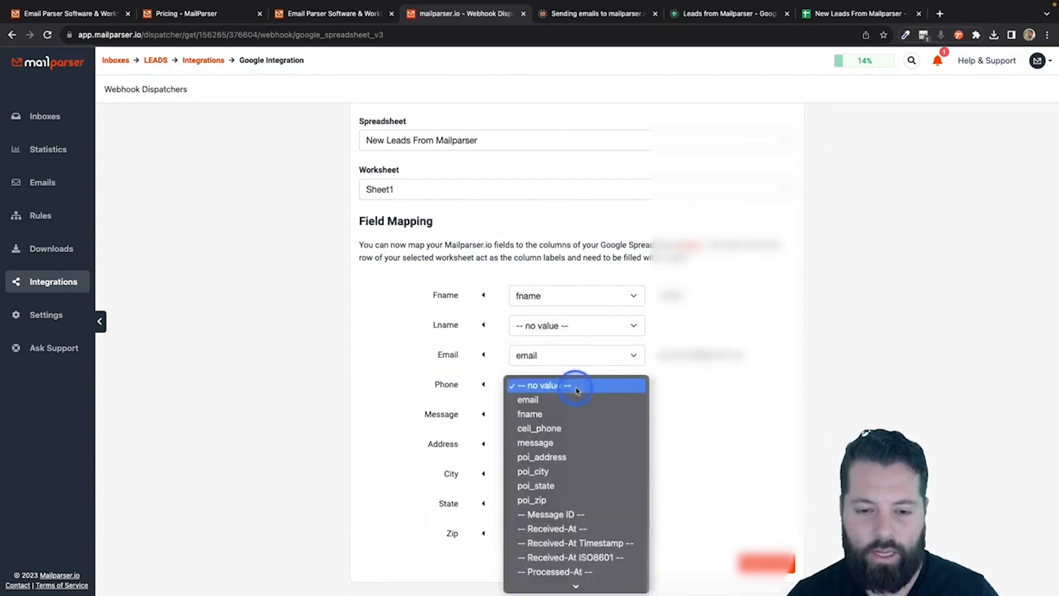
left_click(558, 430)
left_click(560, 415)
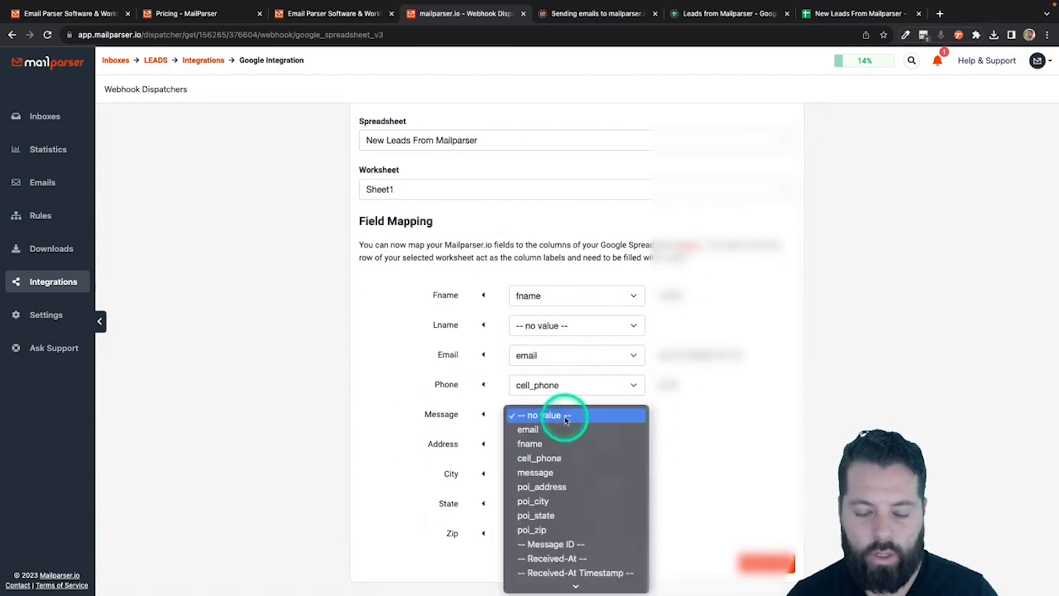
left_click(554, 473)
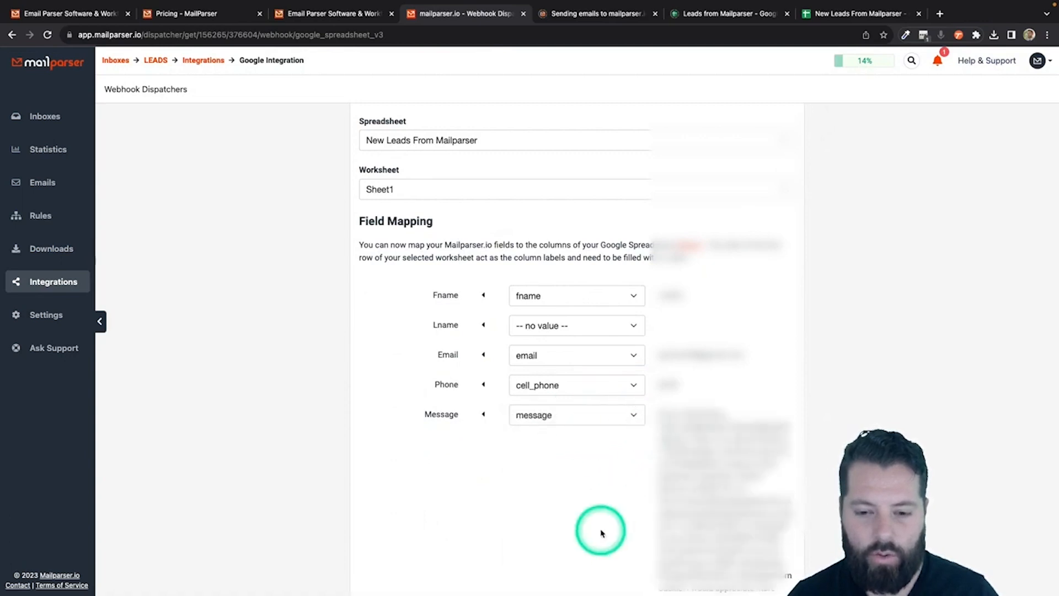
Map the Address column to poi_address, City to poi_city, State to poi_state and Zip to poi_zip
scroll(601, 530, "down", 5)
left_click(621, 442)
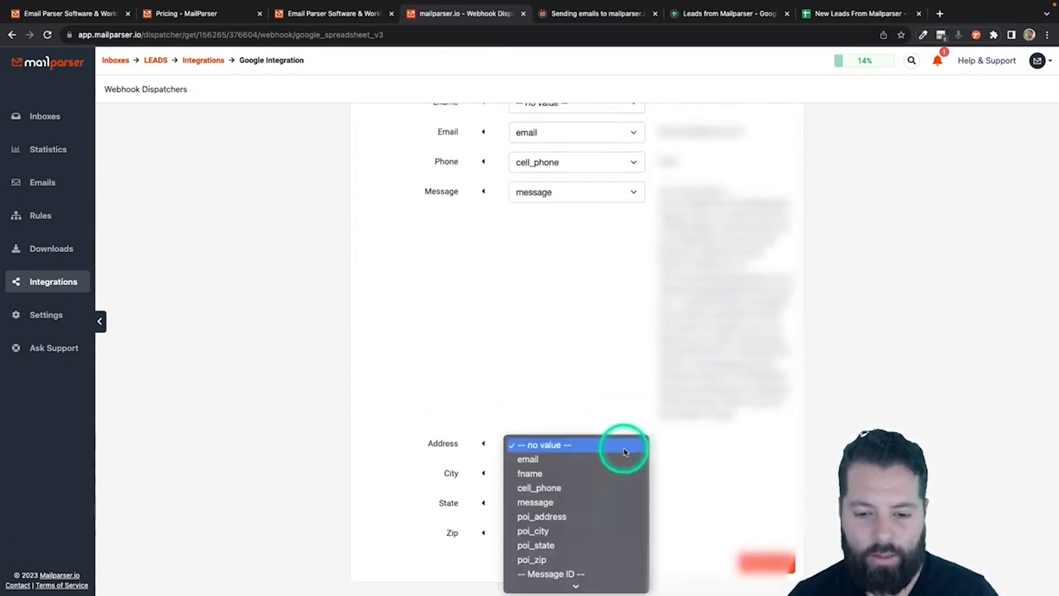
left_click(557, 517)
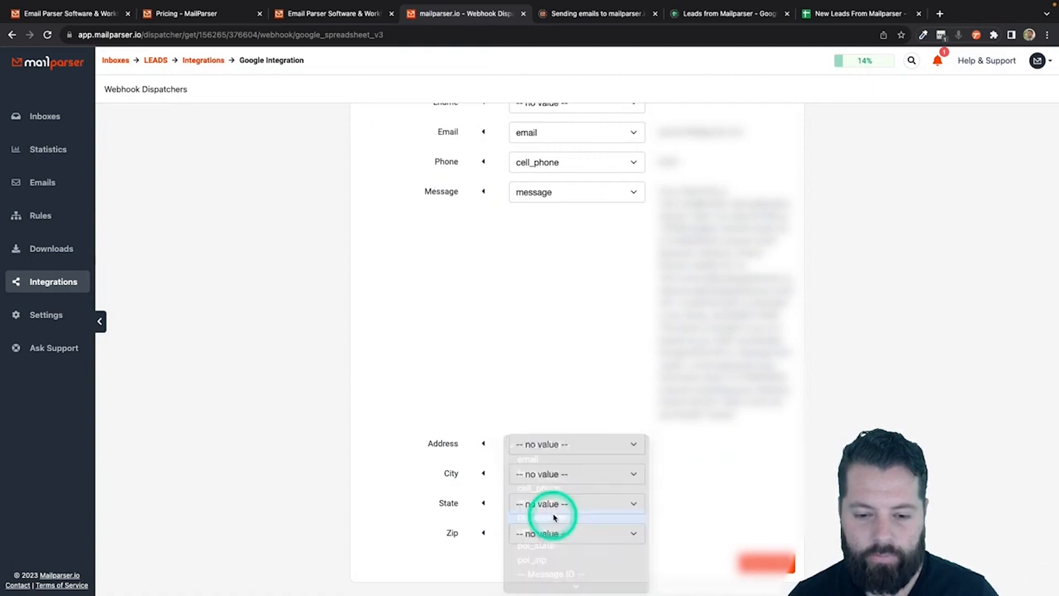
left_click(572, 479)
left_click(544, 556)
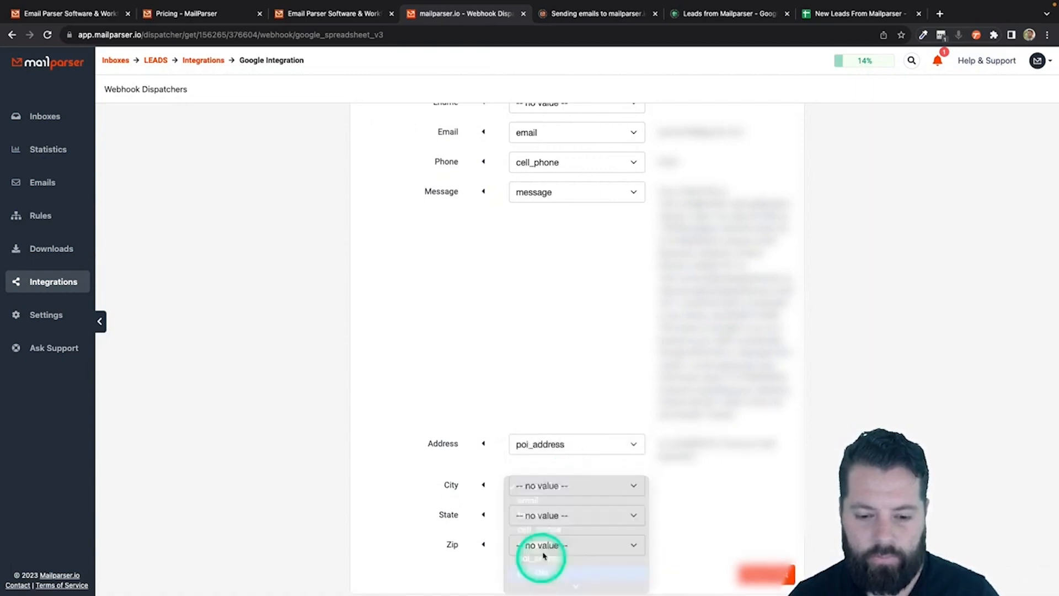
left_click(562, 518)
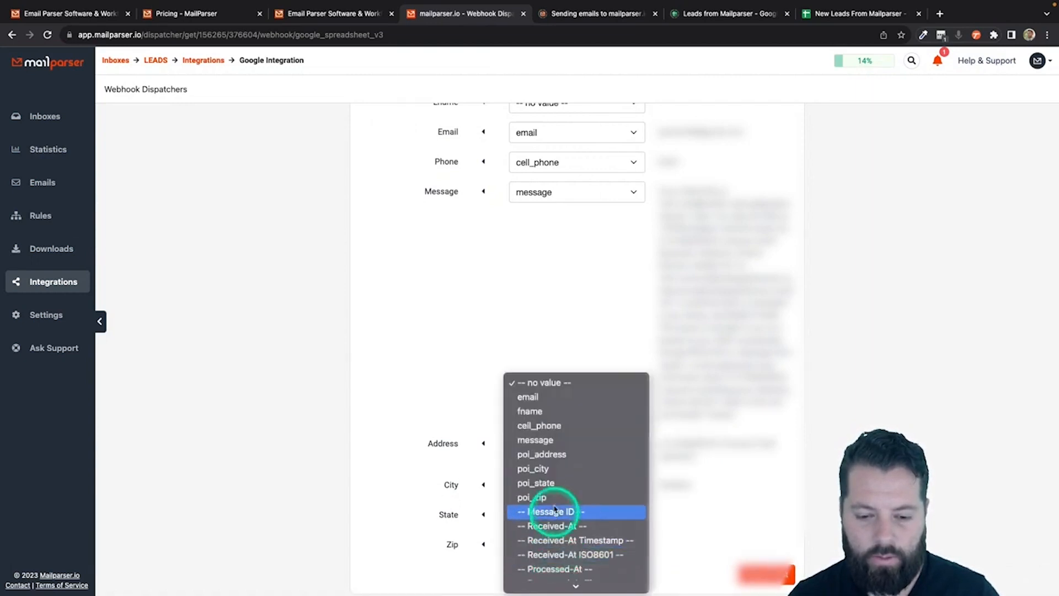
left_click(556, 483)
left_click(563, 544)
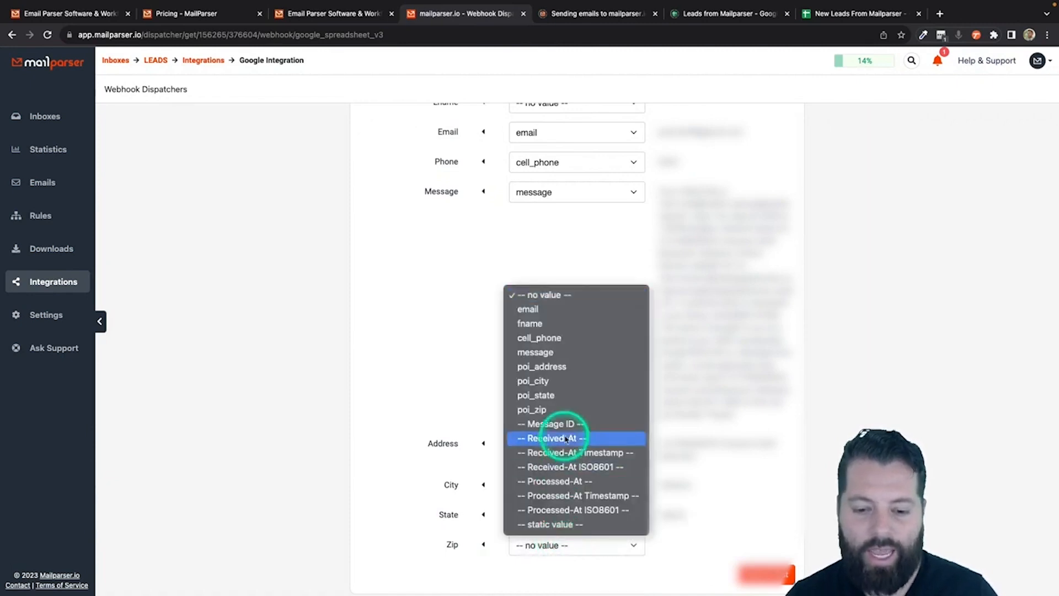
left_click(565, 410)
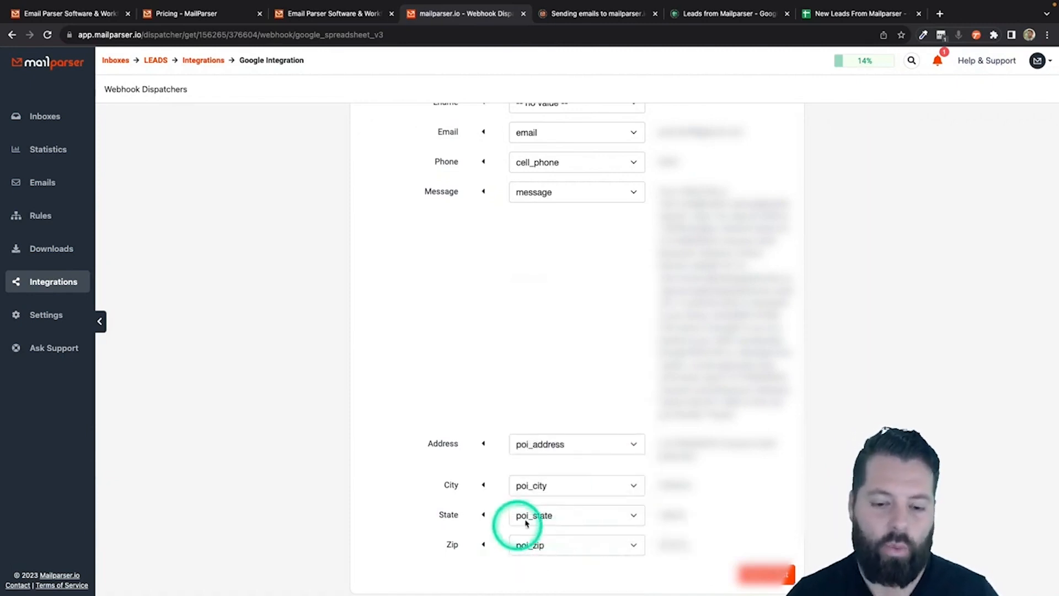
Compare the field mapping with the column headers in the New Leads From Mailparser spreadsheet and return to the integration
scroll(561, 331, "up", 3)
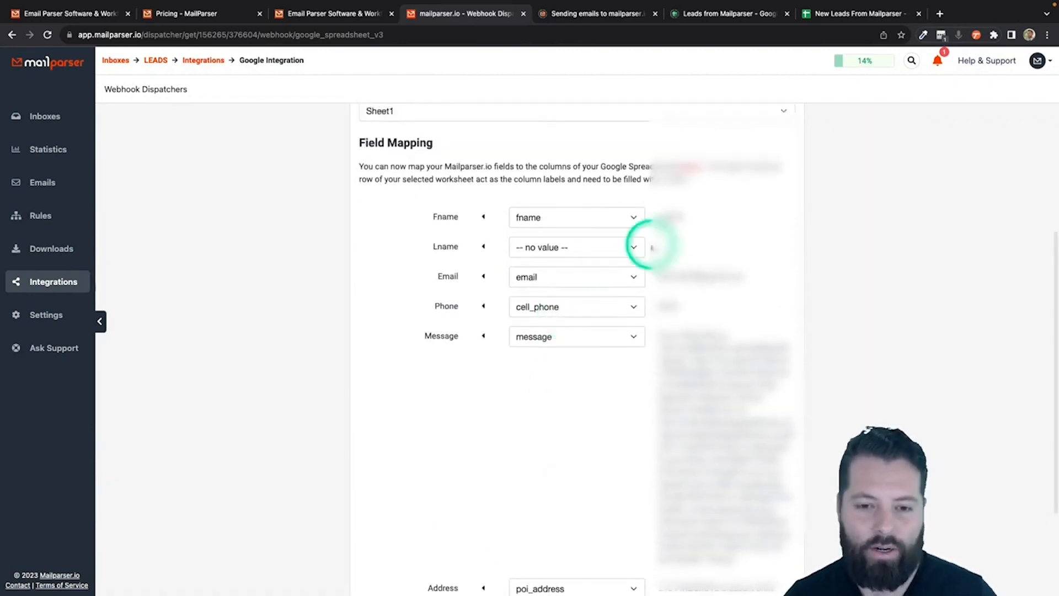
left_click(852, 14)
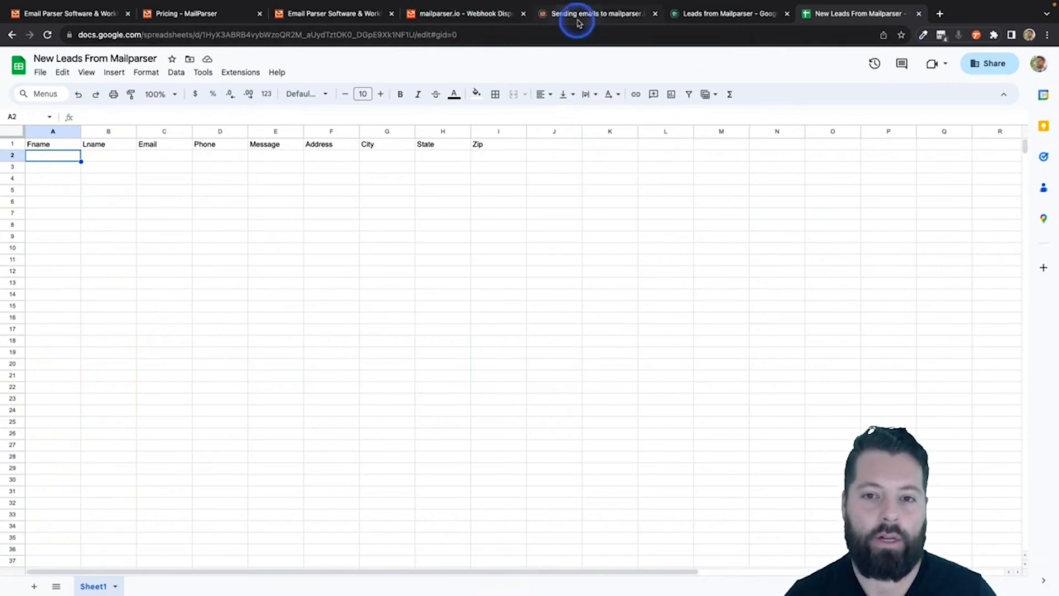
left_click(510, 15)
Save the Google Sheets integration and send test data to the New Leads From Mailparser spreadsheet
scroll(540, 560, "down", 3)
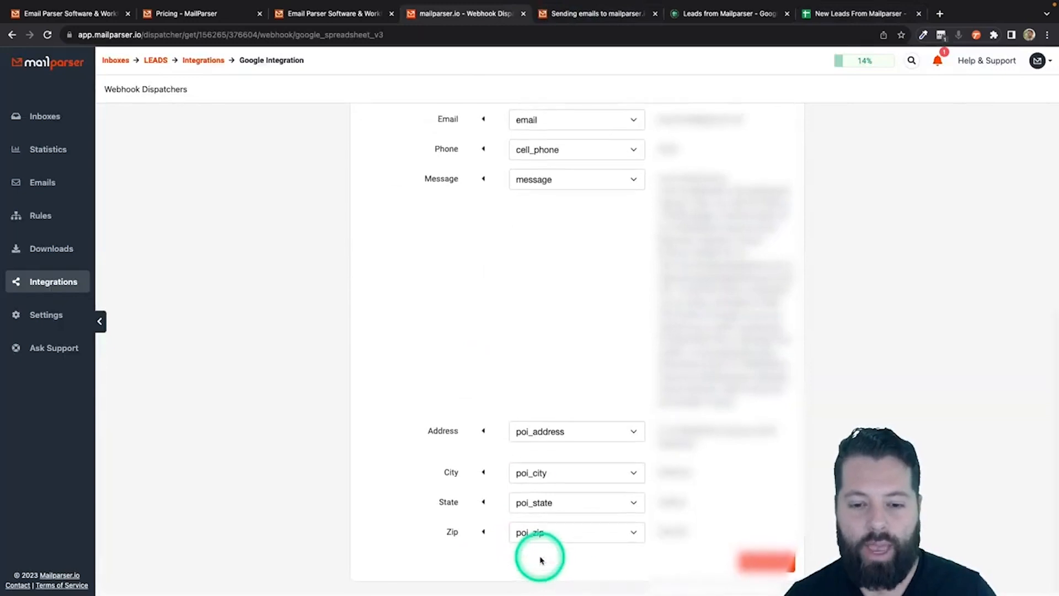
left_click(764, 563)
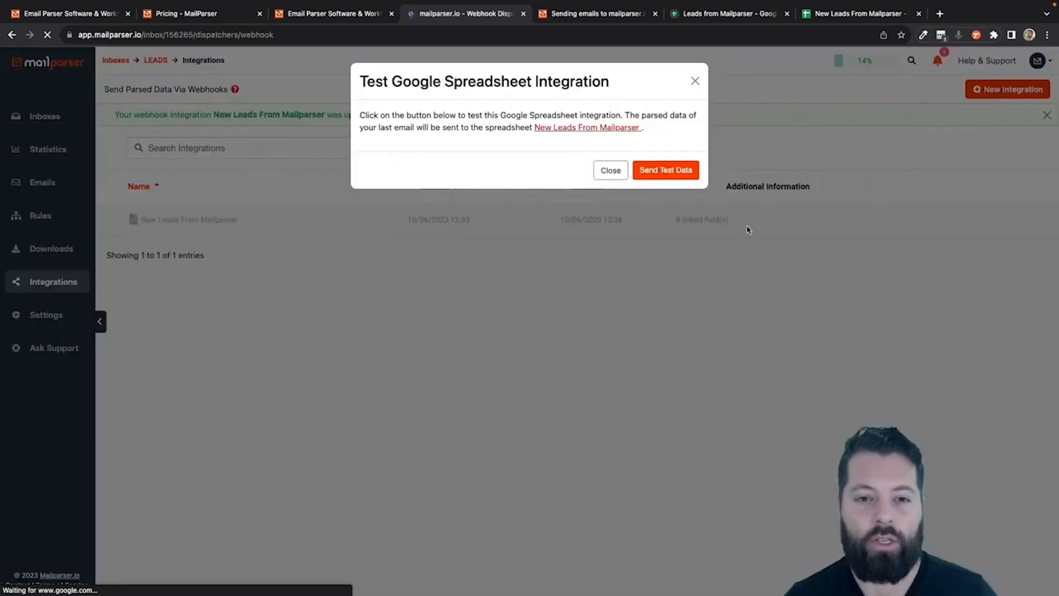
left_click(668, 171)
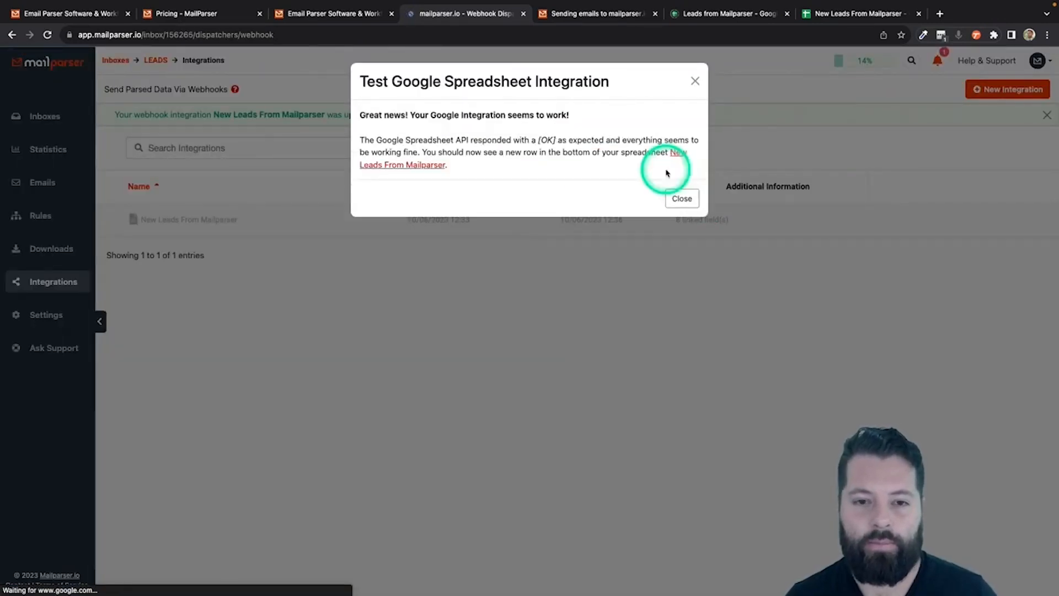
left_click(682, 199)
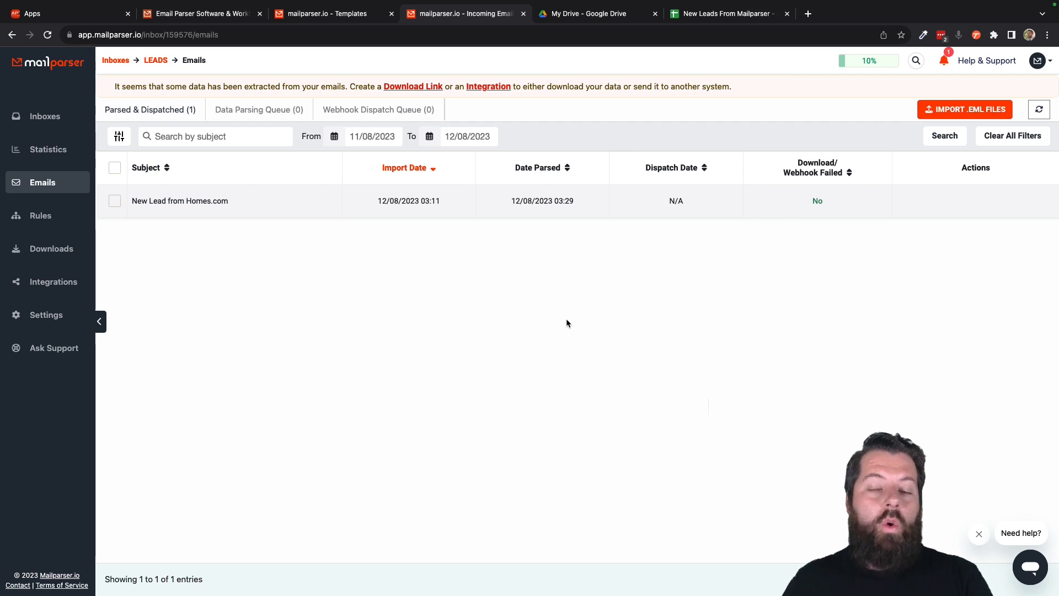
Switch to API Nation and open the Google Sheets app from the list of all applications
left_click(55, 14)
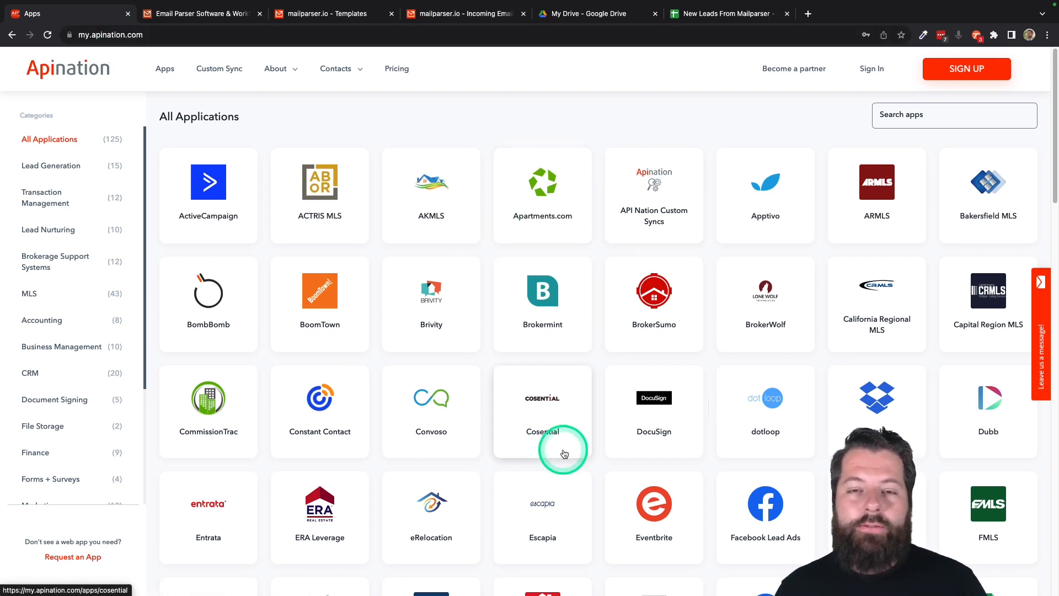
scroll(948, 479, "down", 3)
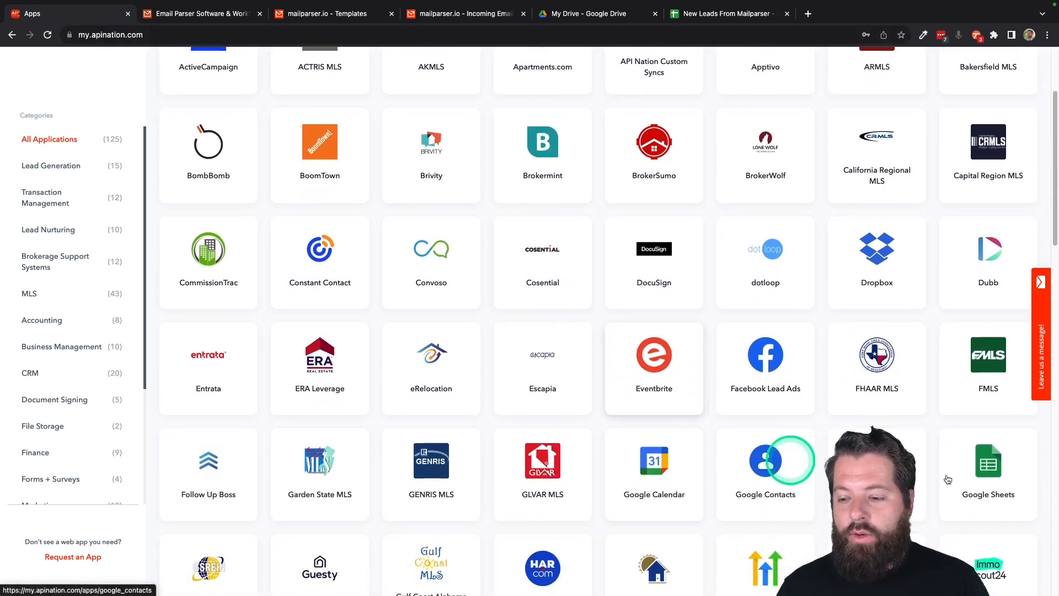
scroll(996, 468, "up", 1)
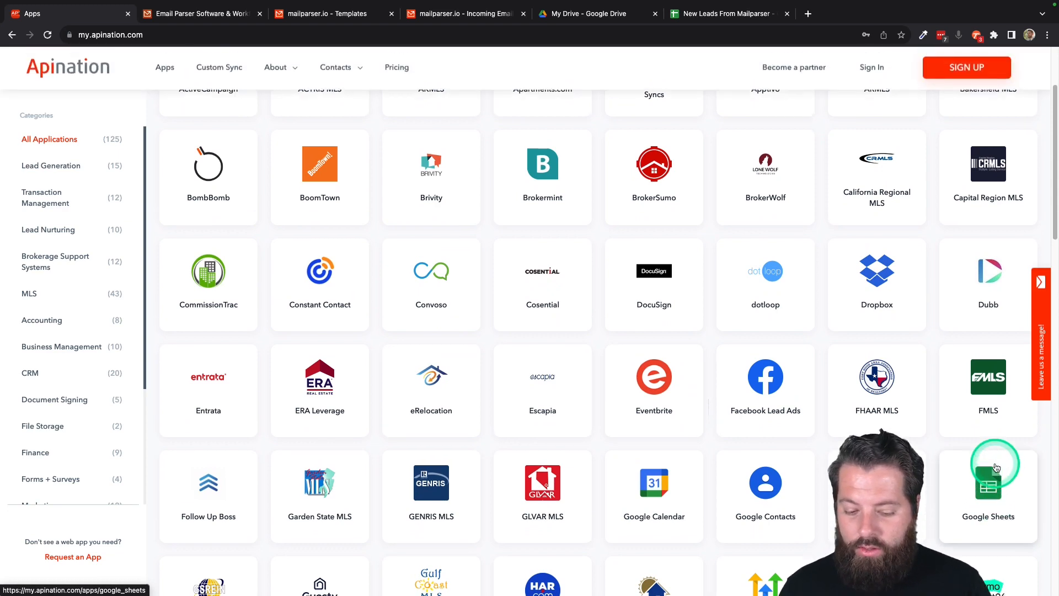
left_click(992, 478)
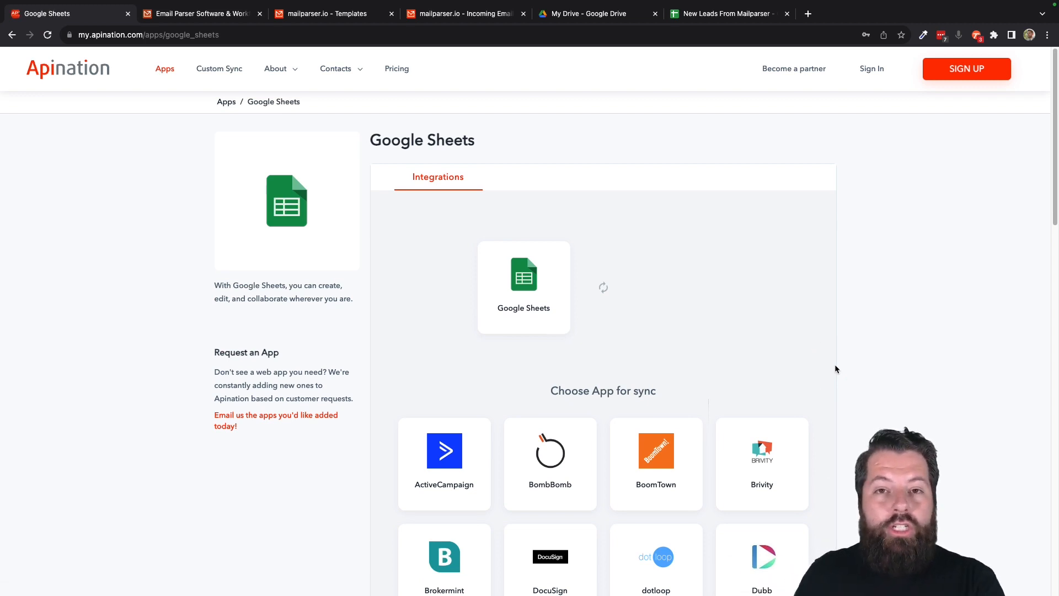
Look through the apps that can be synced with Google Sheets, such as Follow Up Boss, kvCORE and Mailchimp
left_click(678, 348)
scroll(679, 348, "down", 3)
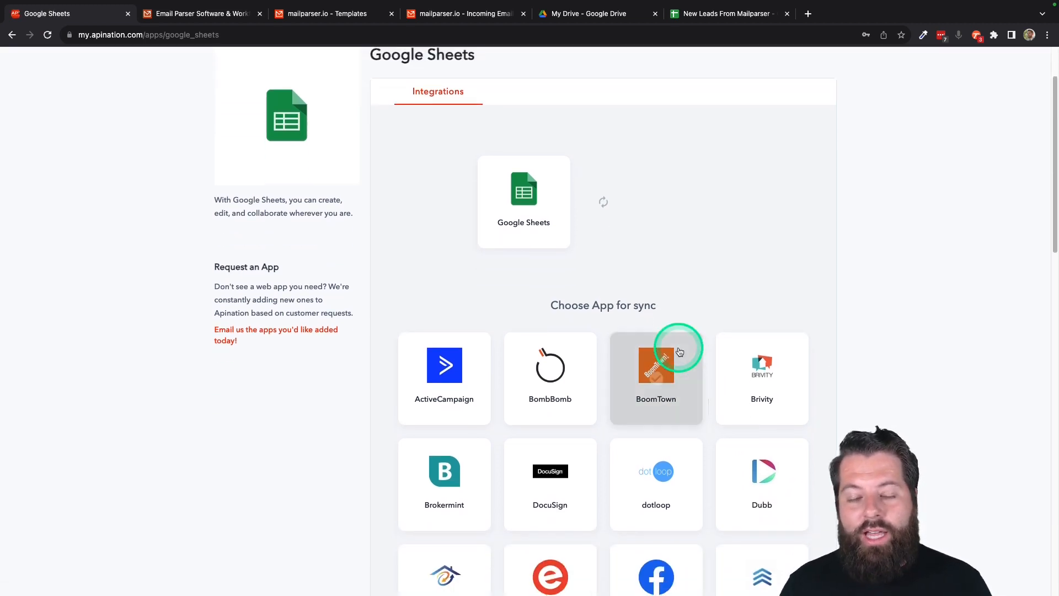
scroll(679, 352, "down", 2)
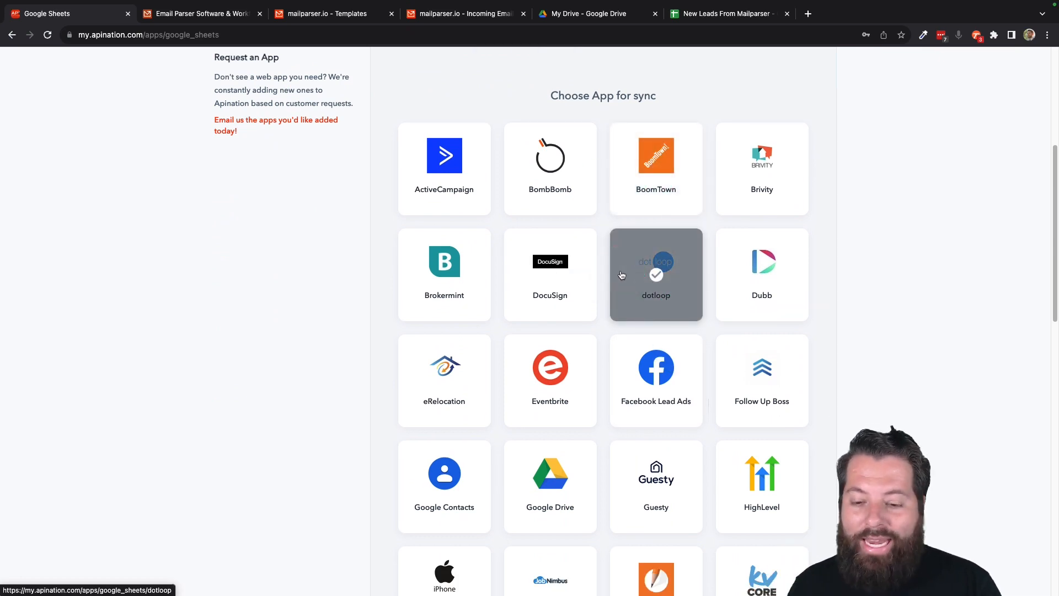
scroll(622, 274, "down", 10)
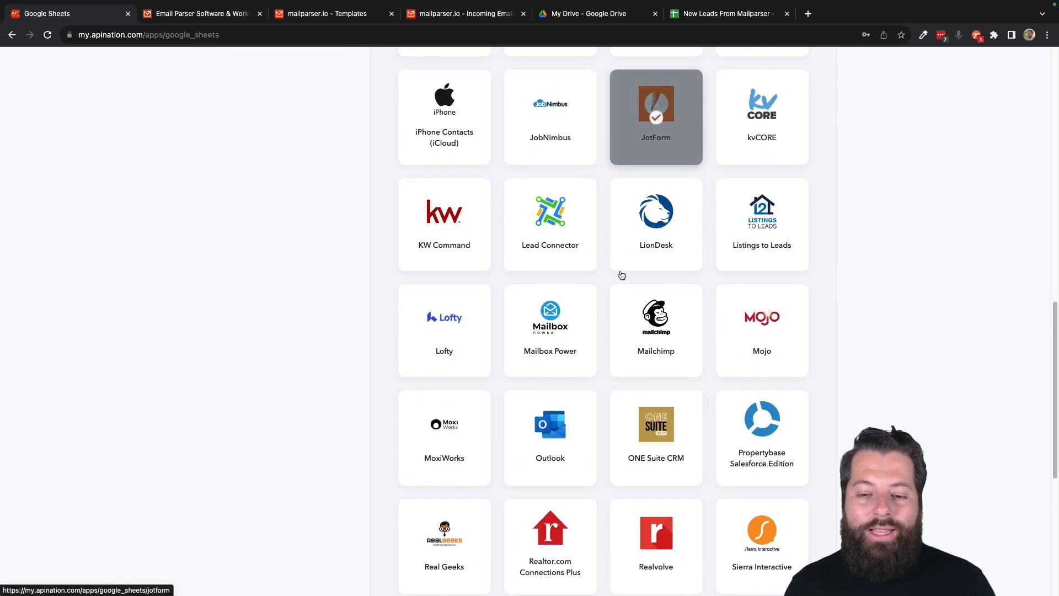
scroll(621, 274, "down", 2)
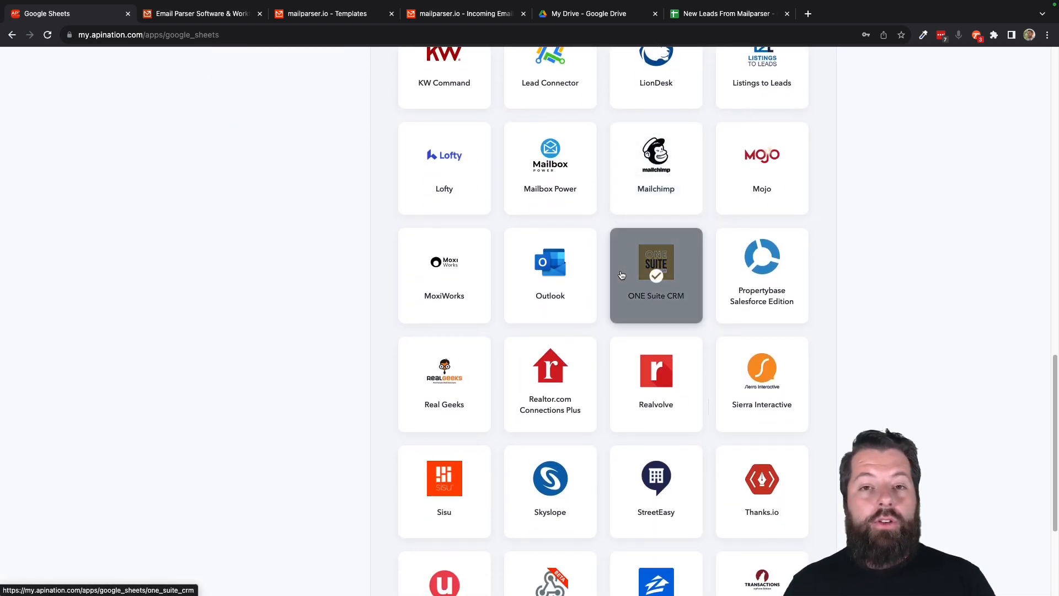
scroll(621, 274, "up", 7)
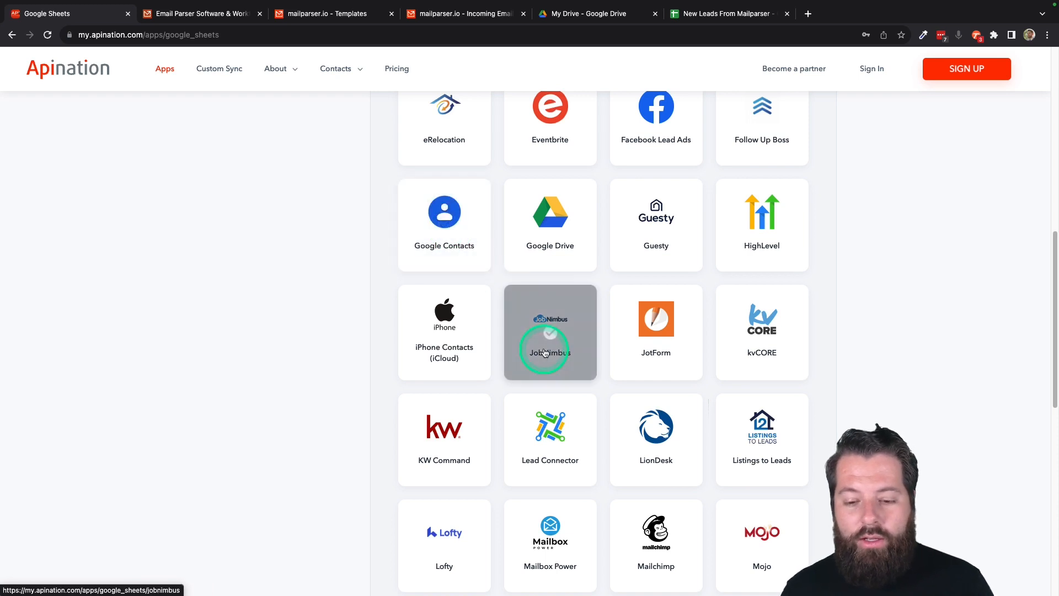
scroll(543, 348, "down", 3)
scroll(545, 353, "down", 4)
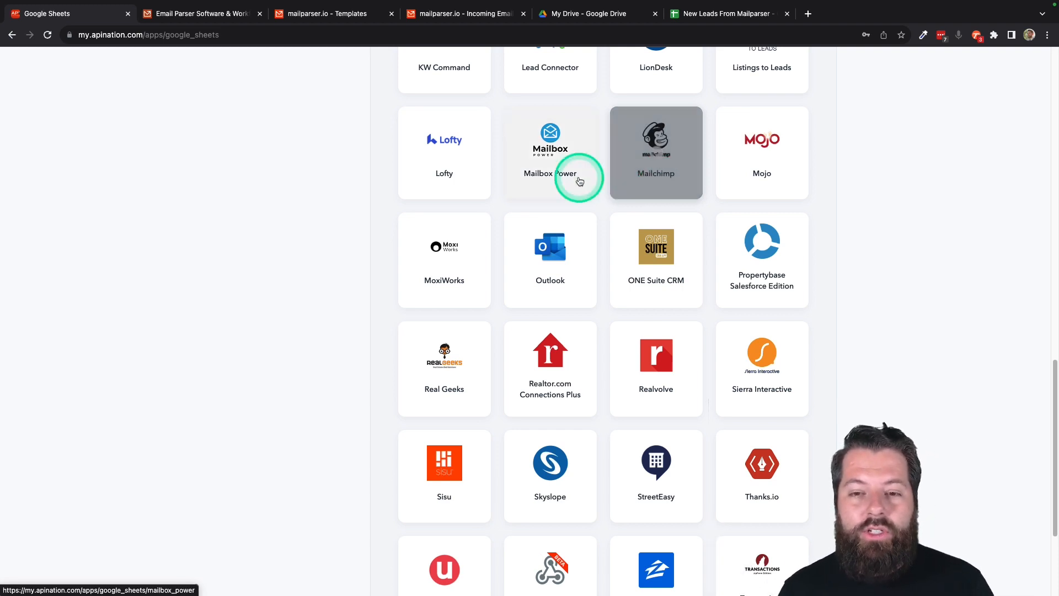
scroll(574, 190, "up", 3)
scroll(575, 191, "up", 3)
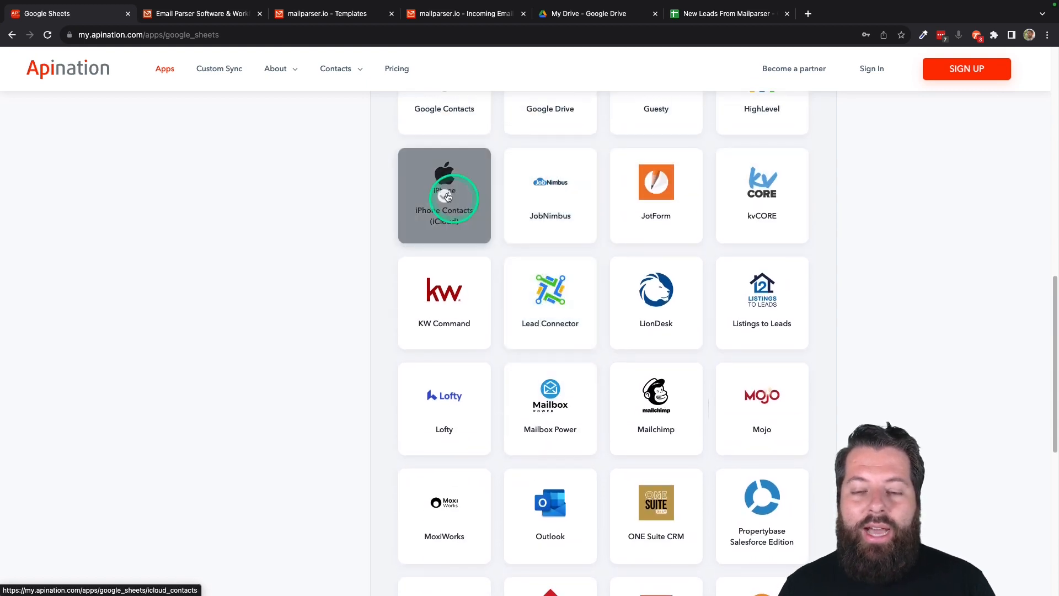
left_click(784, 191)
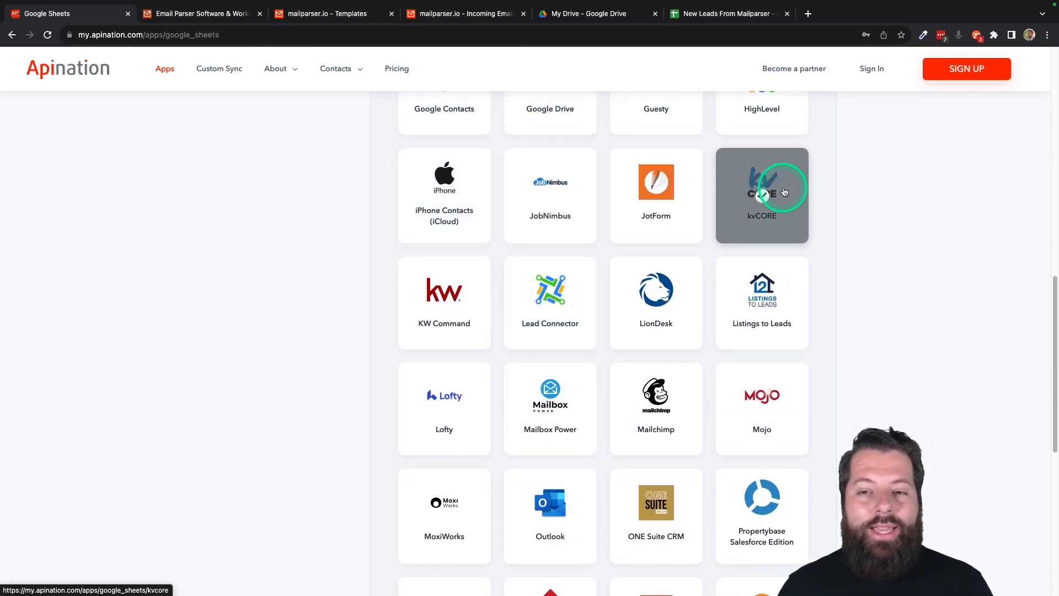
scroll(589, 217, "up", 5)
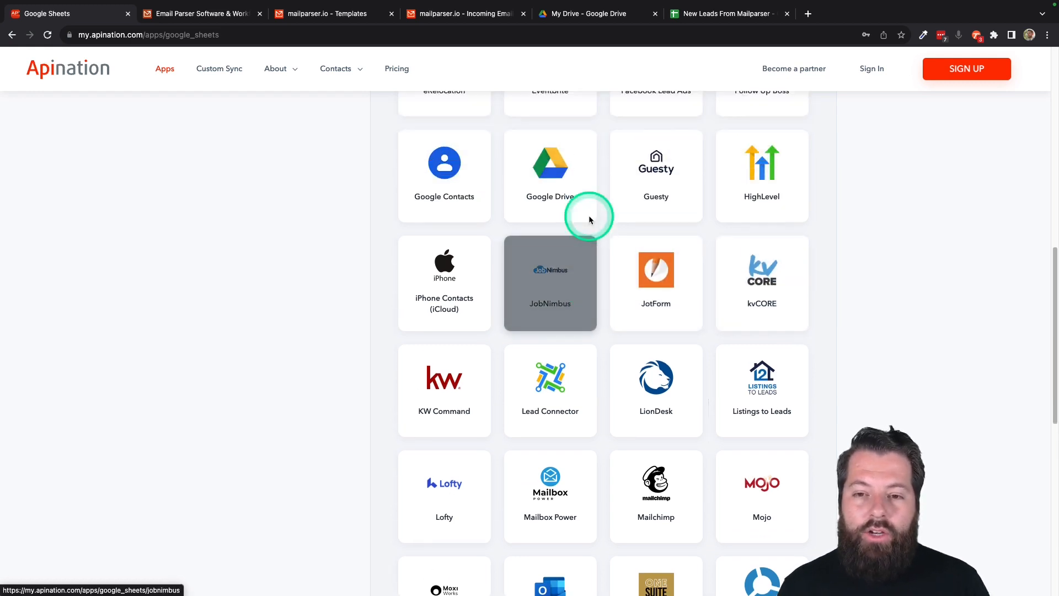
scroll(552, 248, "up", 2)
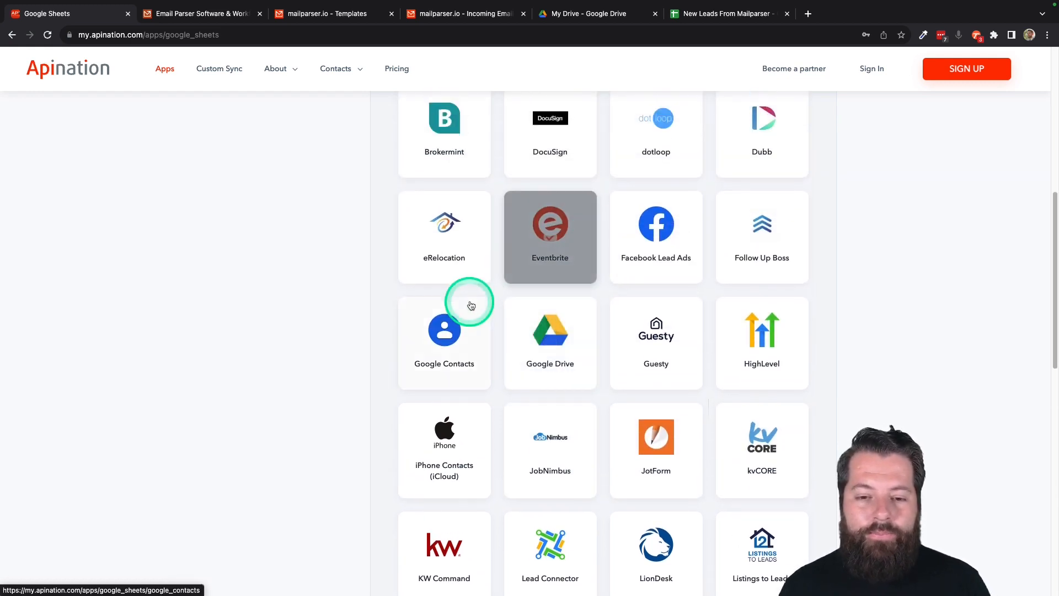
Activate the Google Sheets Spreadsheet to Google Contacts people sync and sign in with the existing Google account
left_click(447, 325)
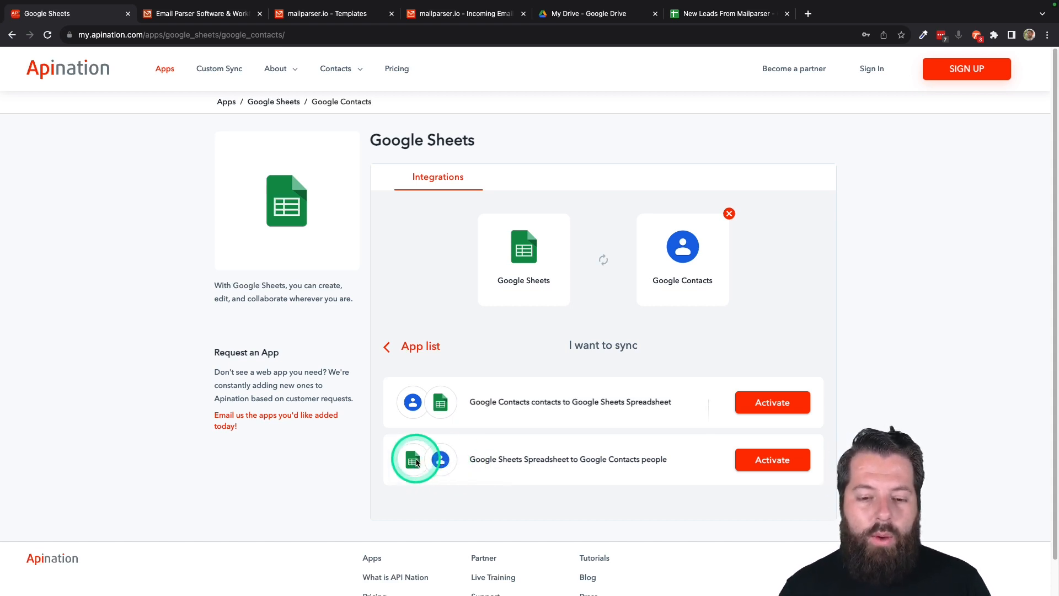
left_click(778, 462)
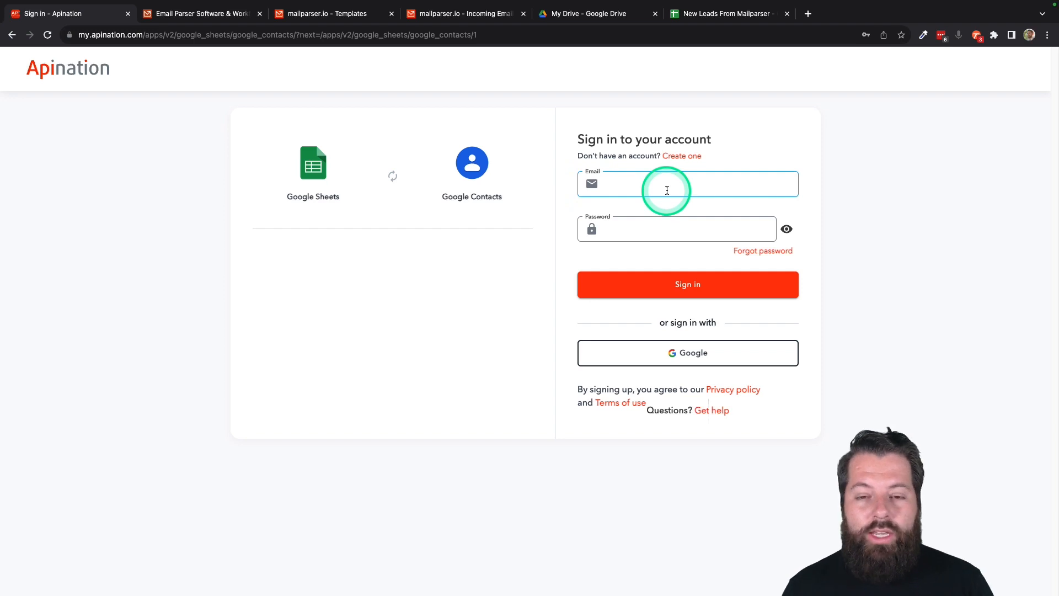
left_click(683, 356)
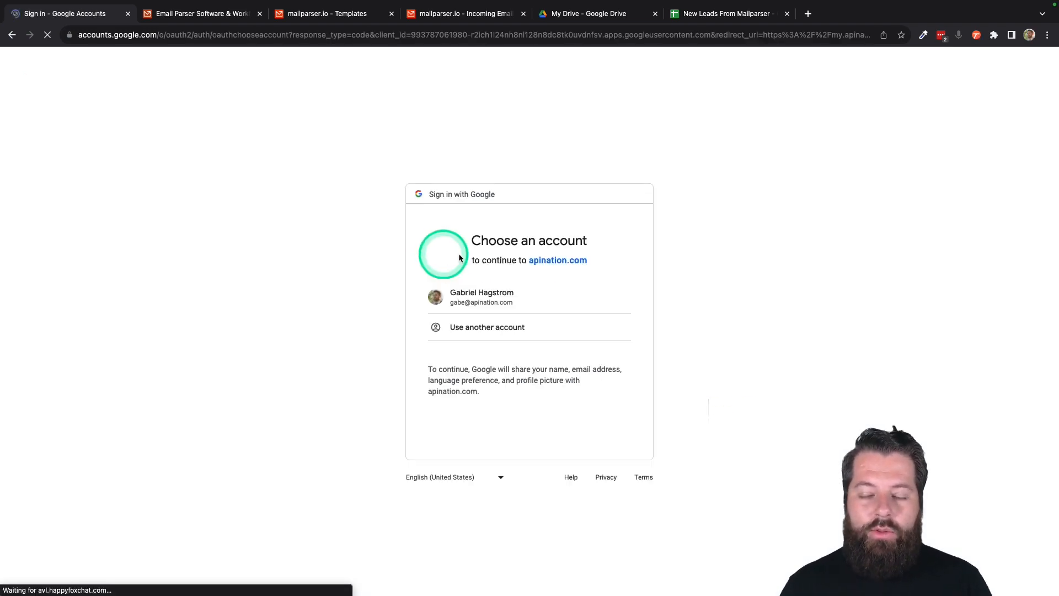
left_click(516, 296)
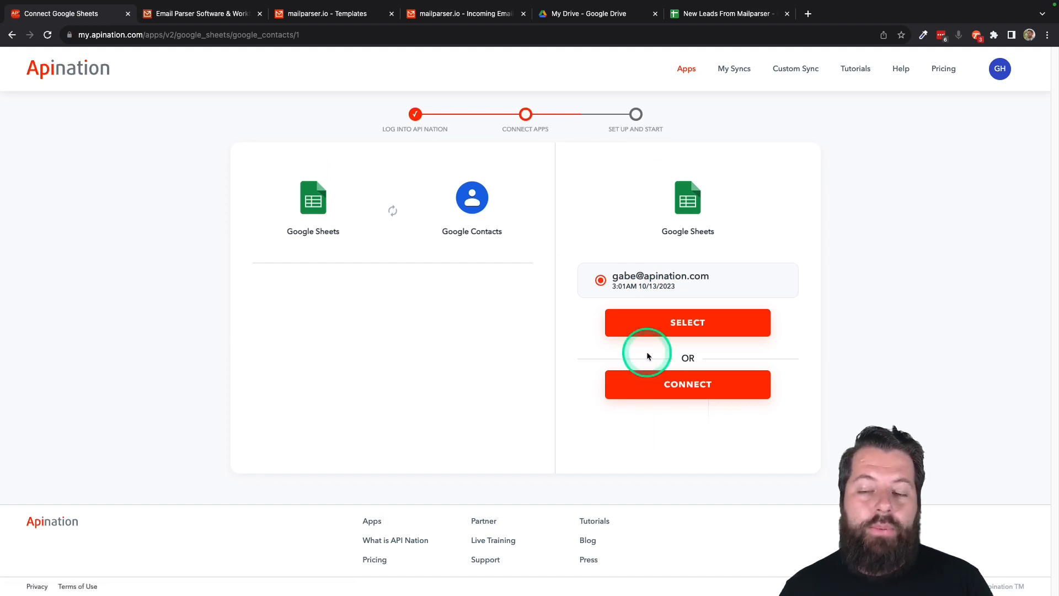
Connect the Google account for both Google Sheets and Google Contacts, allowing Apination access to the spreadsheets
left_click(673, 388)
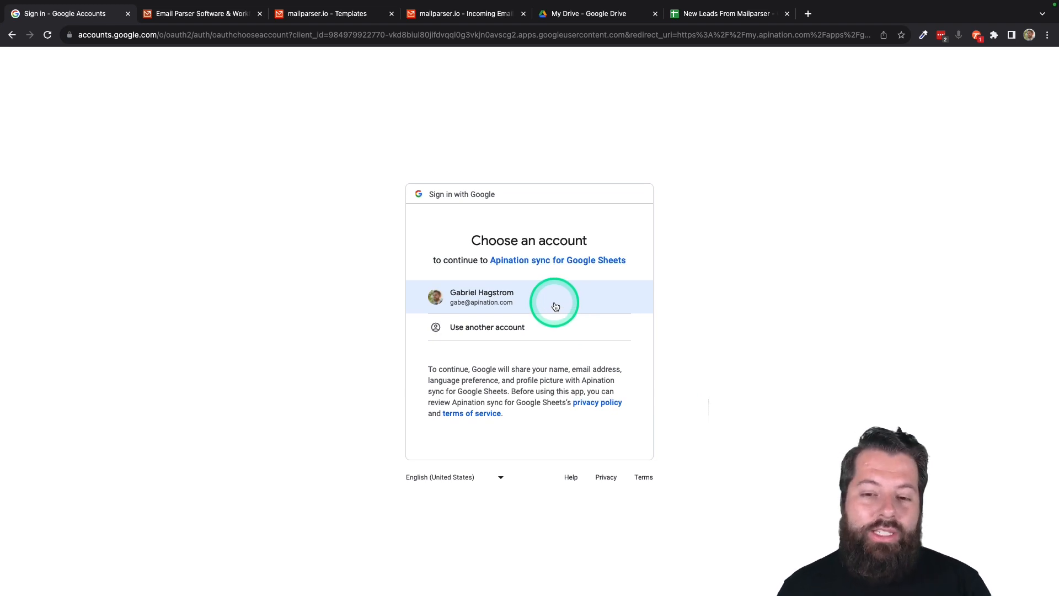
left_click(555, 307)
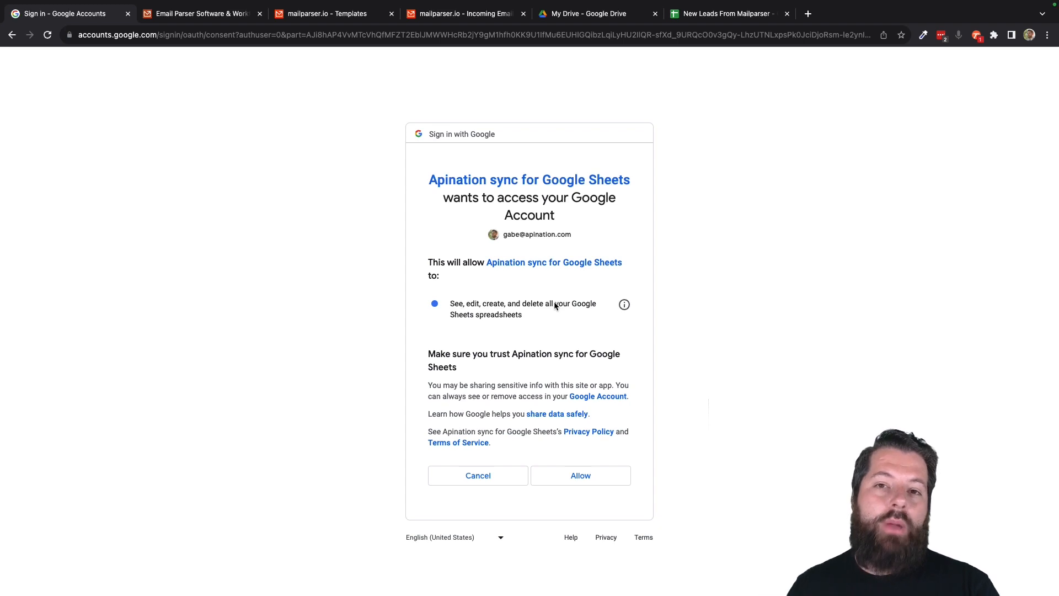
left_click(572, 478)
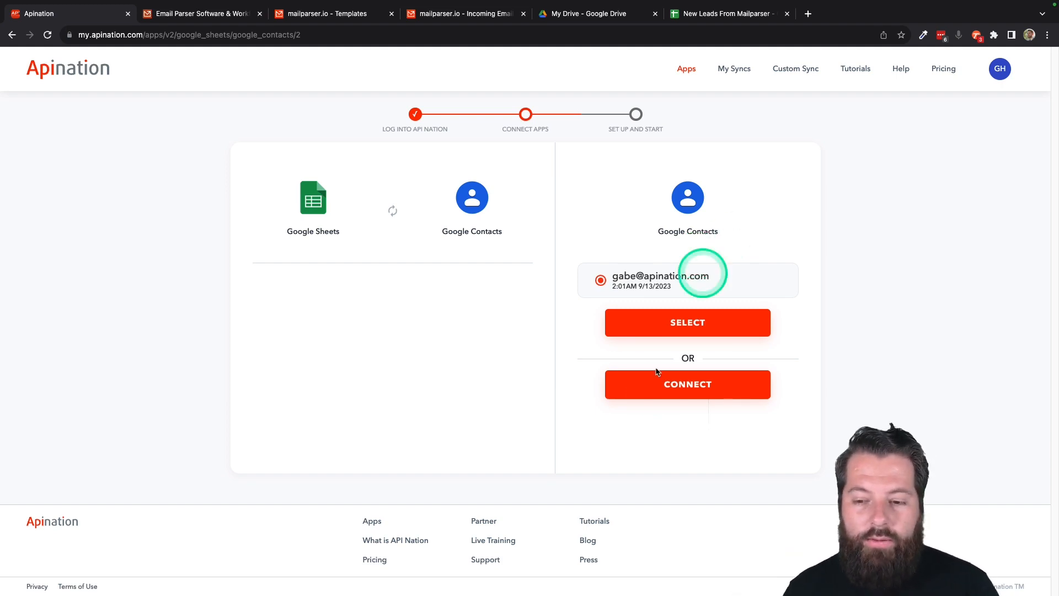
left_click(701, 382)
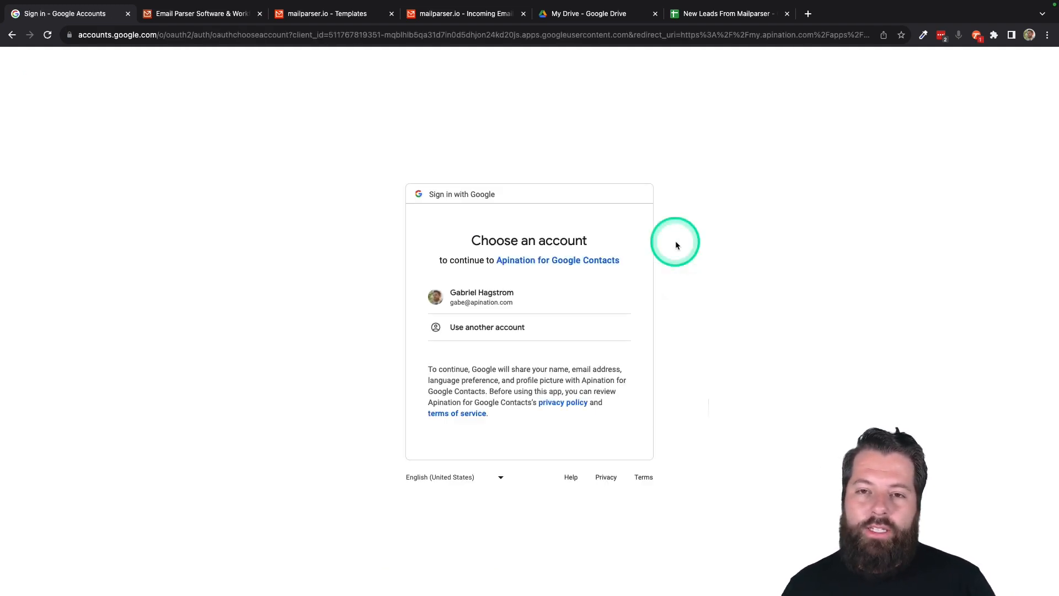
left_click(516, 302)
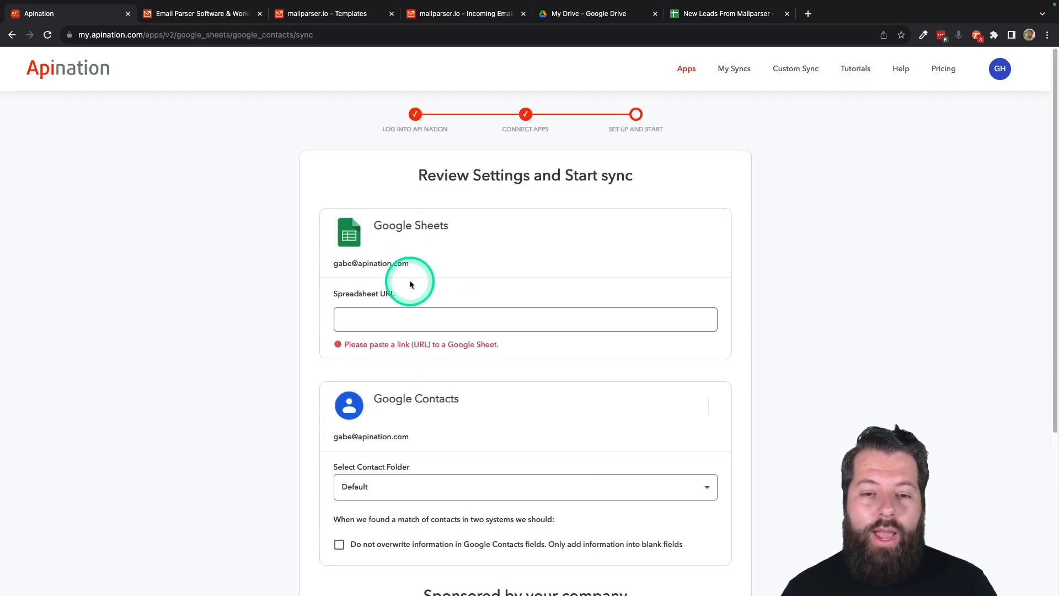
Copy the URL of the New Leads From Mailparser spreadsheet into the sync's Spreadsheet URL field
scroll(364, 293, "down", 3)
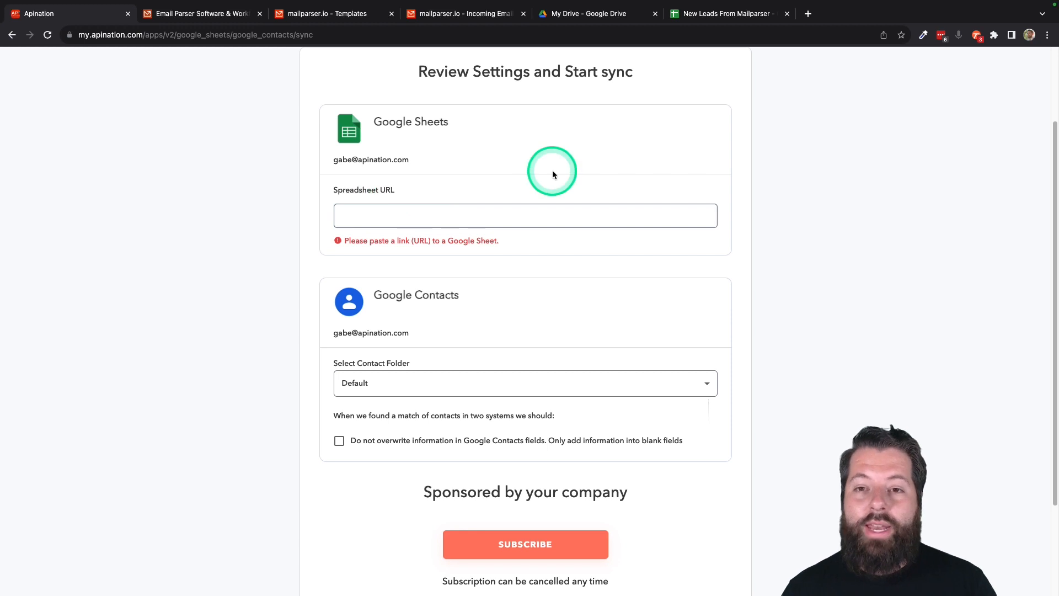
left_click(702, 23)
left_click(184, 35)
key("super+c")
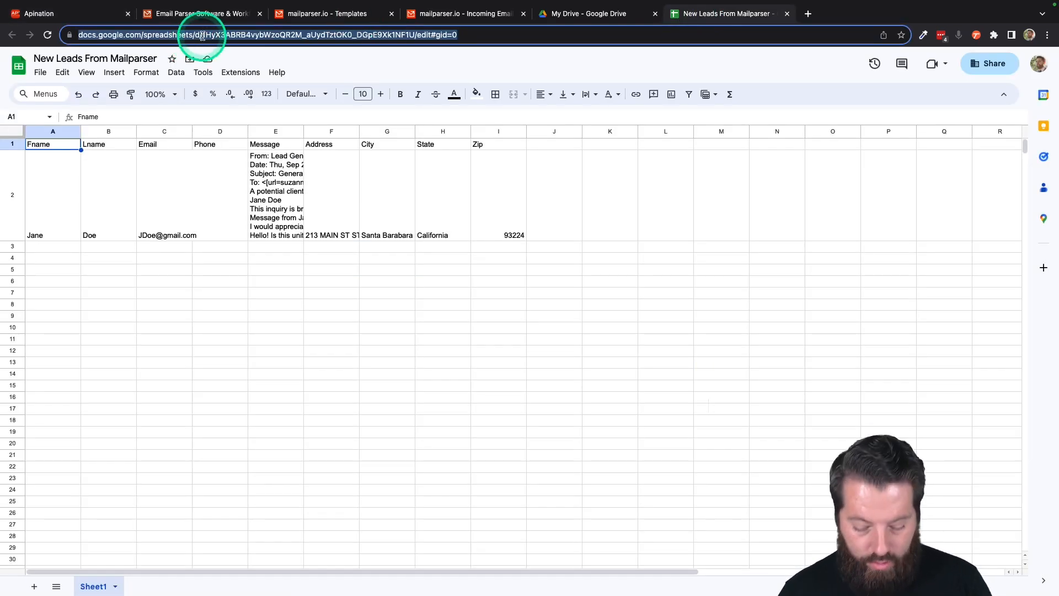
left_click(99, 16)
left_click(422, 221)
key("super+v")
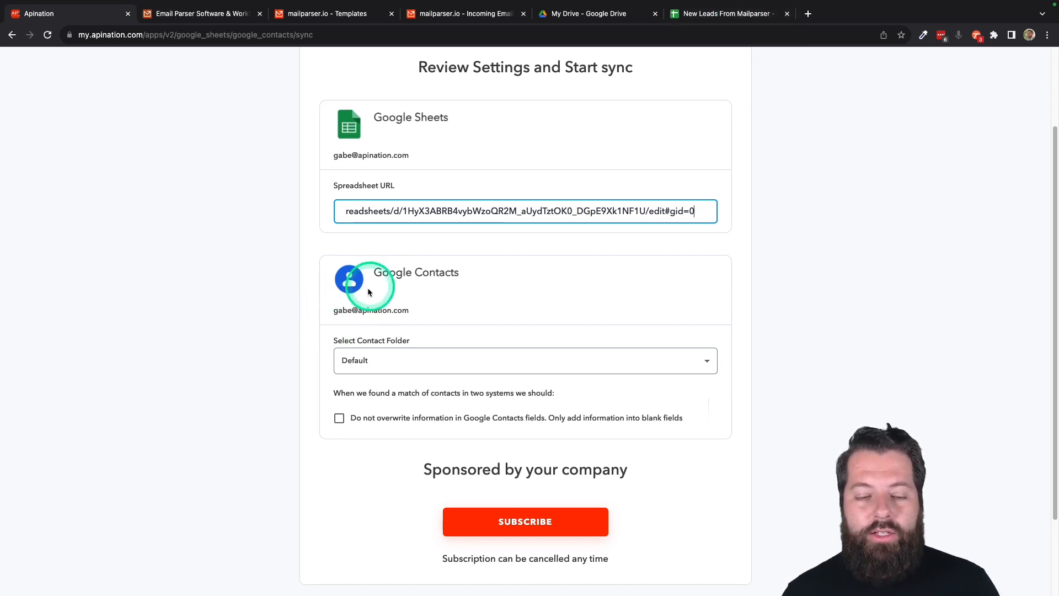
Review the Google Contacts folder and overwrite settings, then subscribe to the sync
scroll(392, 326, "down", 3)
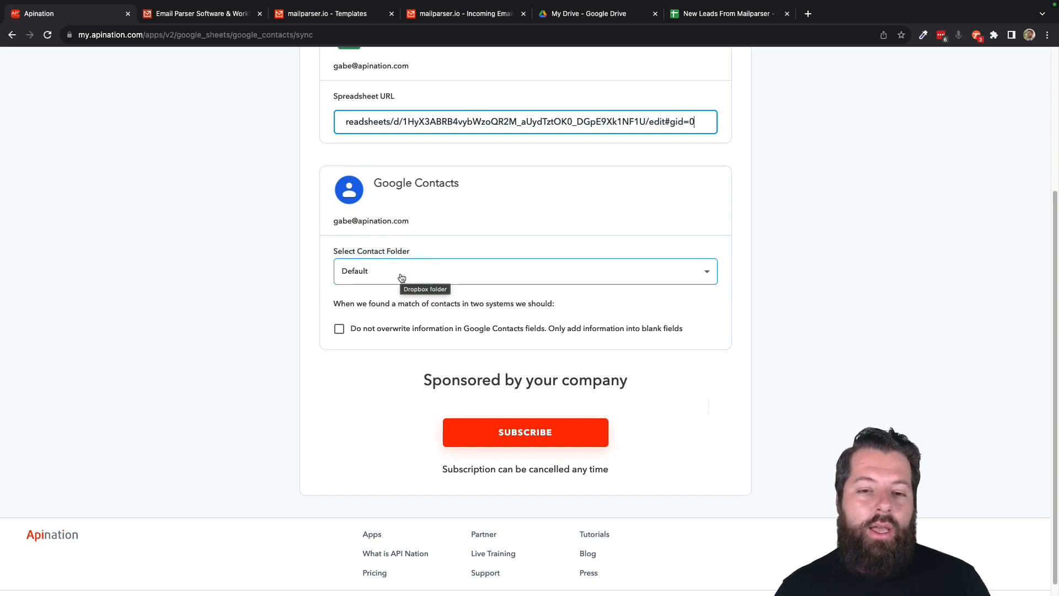
scroll(353, 315, "down", 1)
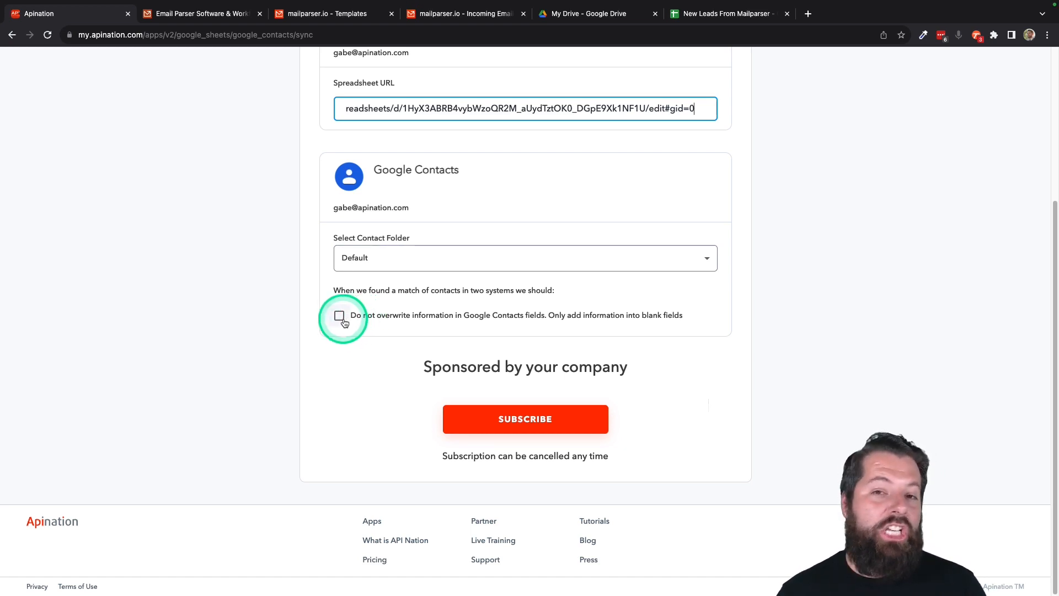
left_click(508, 415)
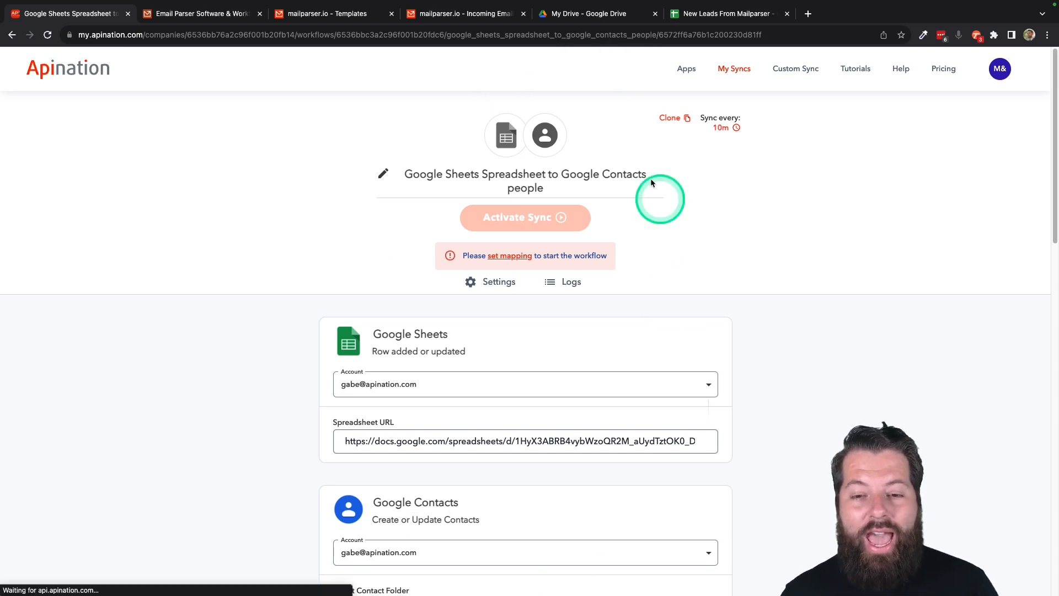
Map the Google Contacts Mobile Phone field to the Phone column and Email Addresses to the Email column
scroll(626, 402, "down", 3)
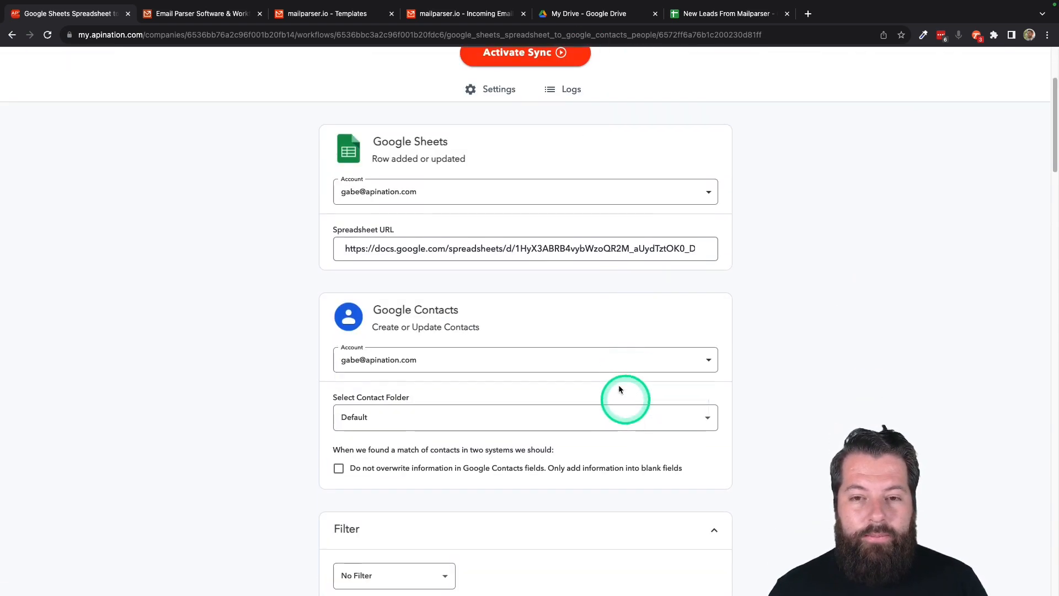
scroll(622, 397, "up", 3)
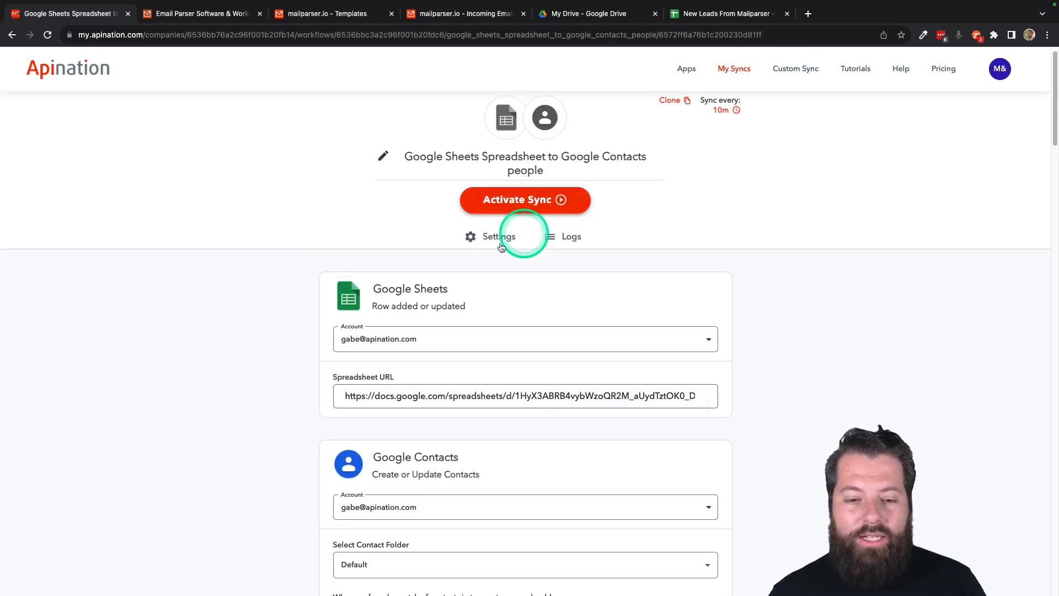
scroll(302, 352, "down", 2)
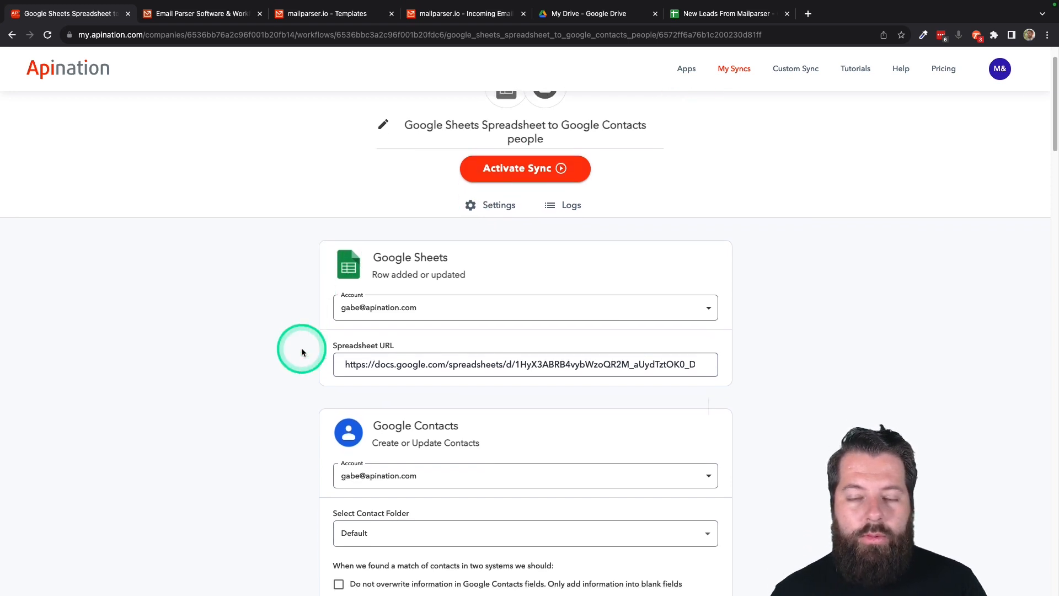
scroll(303, 352, "down", 6)
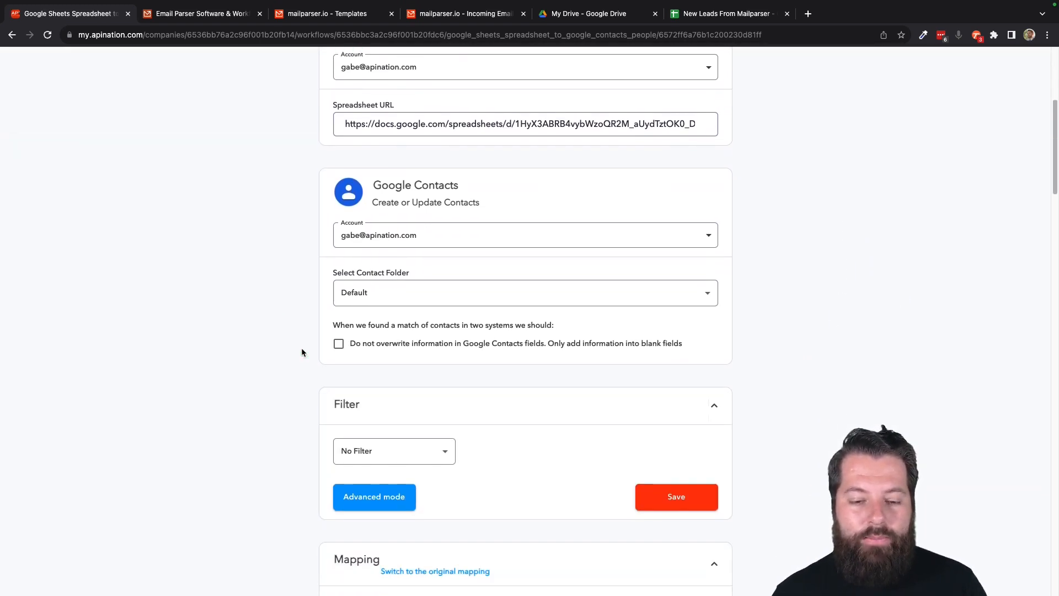
scroll(302, 348, "down", 5)
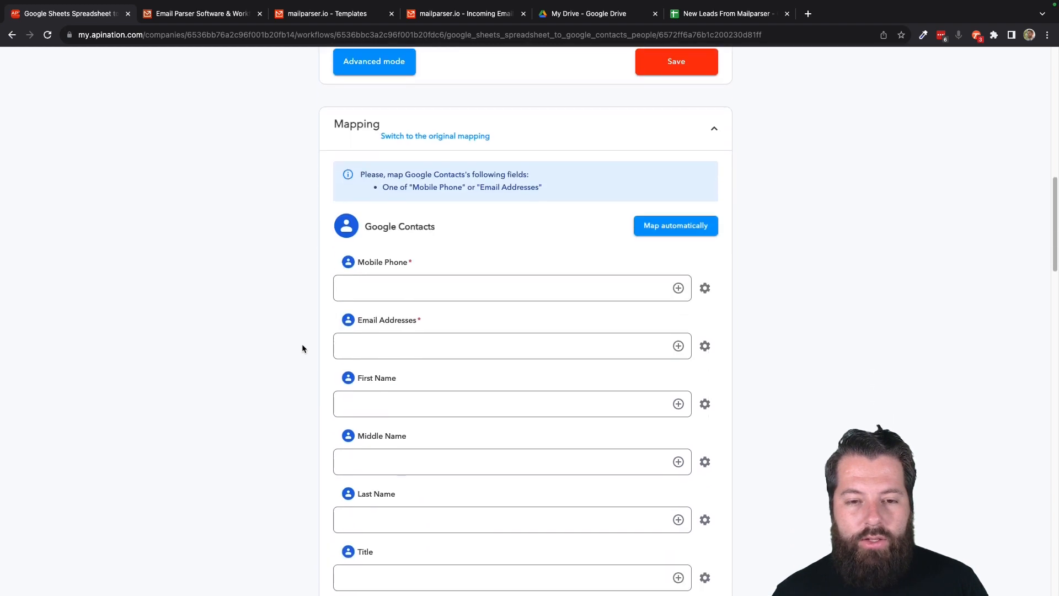
left_click(360, 281)
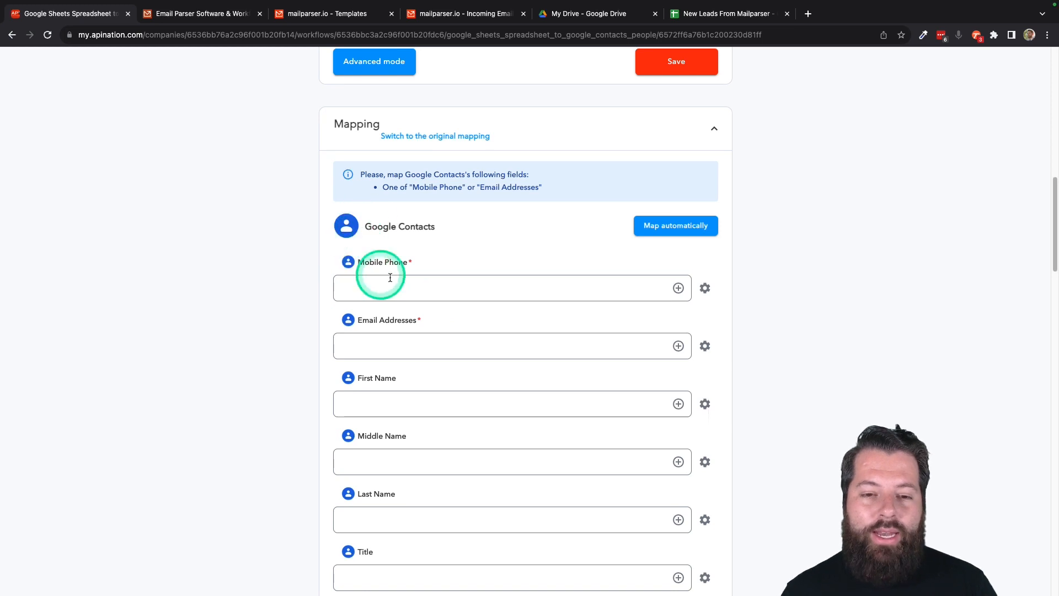
left_click(678, 288)
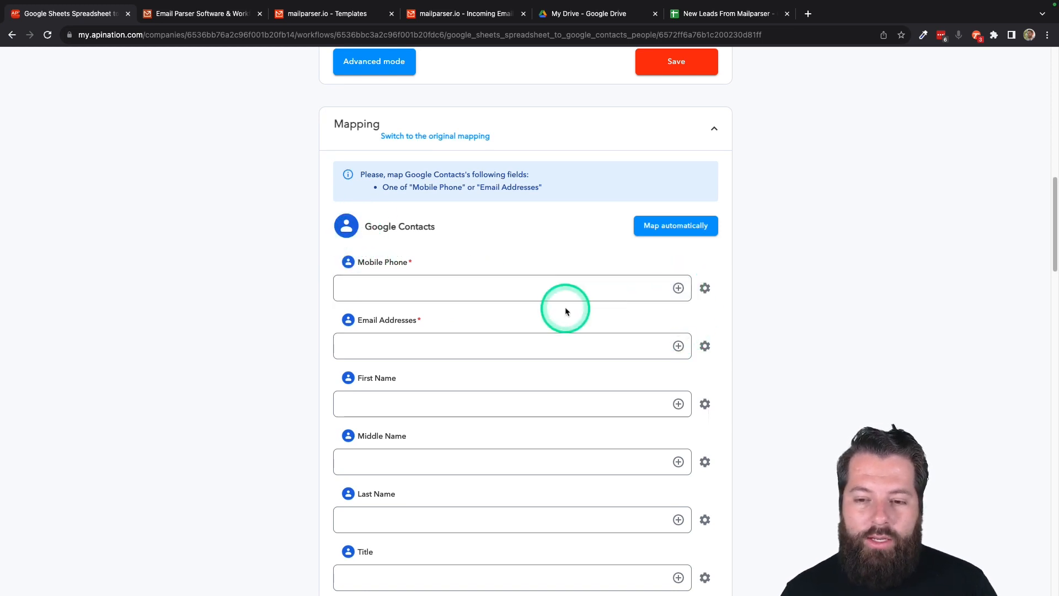
left_click(678, 288)
scroll(467, 401, "down", 1)
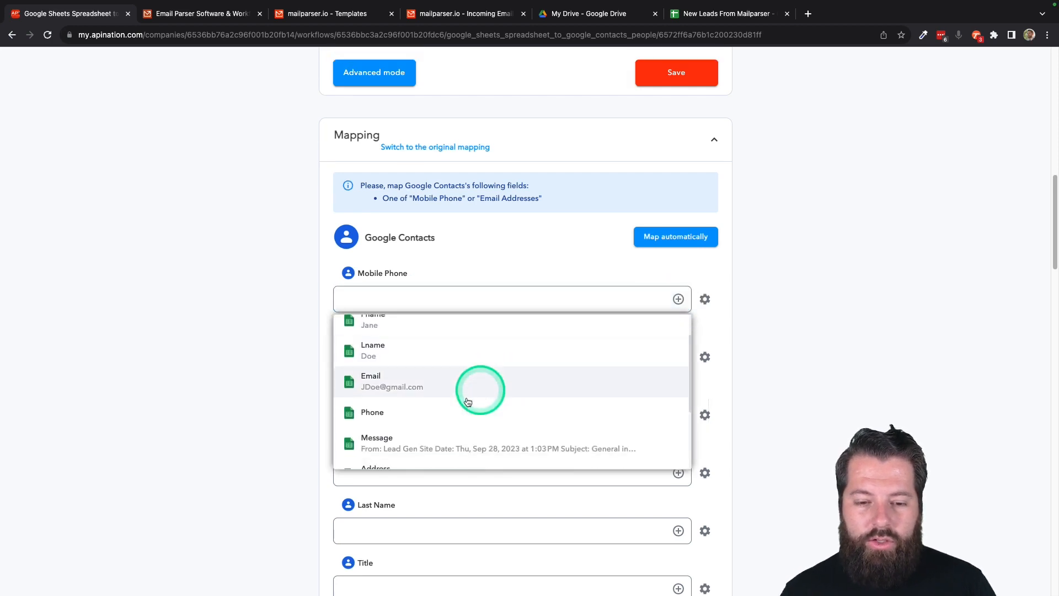
left_click(432, 415)
left_click(678, 312)
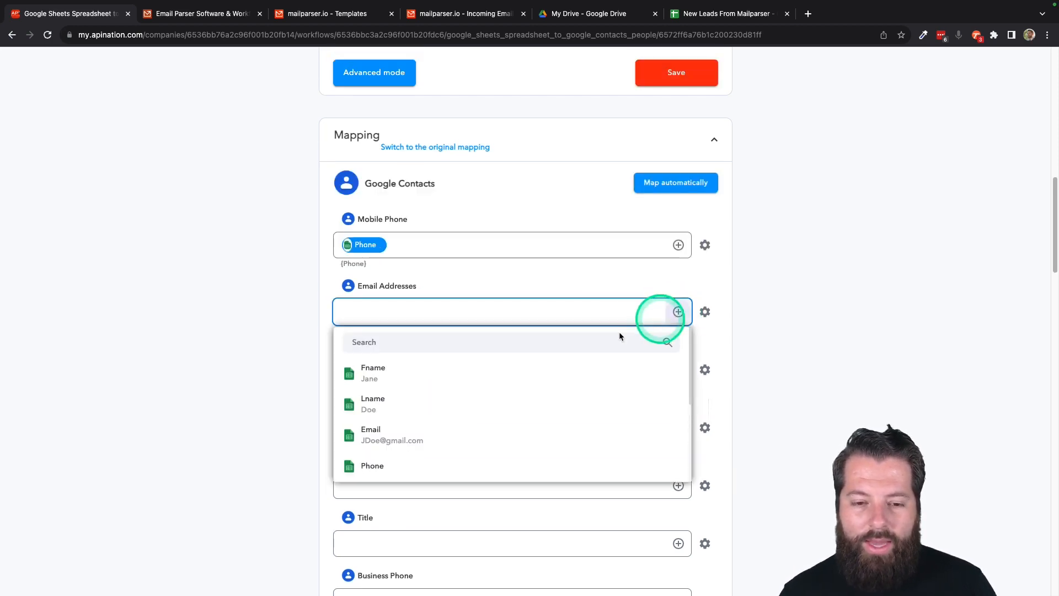
left_click(472, 441)
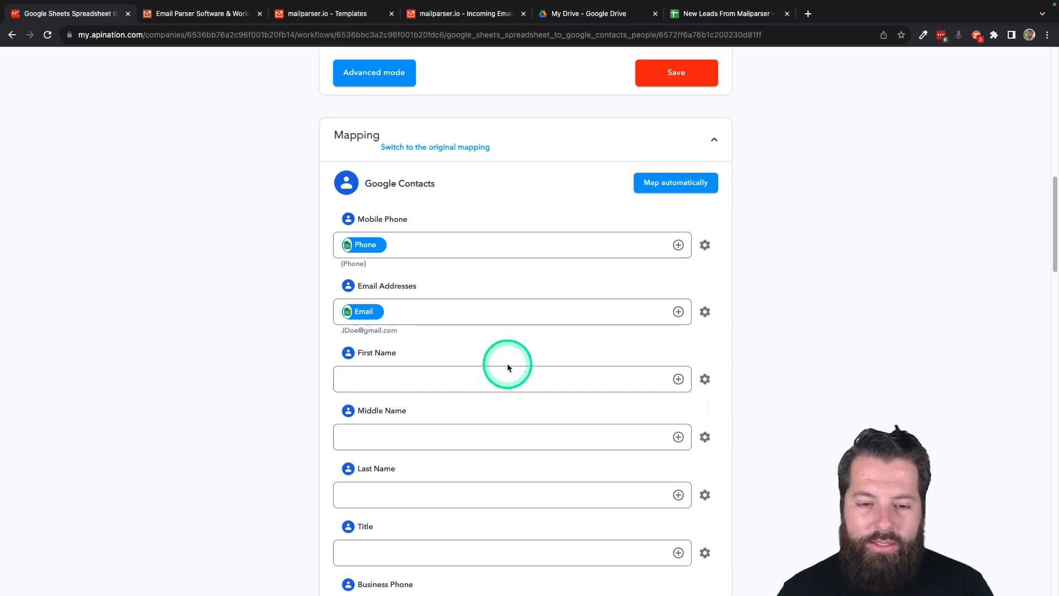
Map the First Name field to the Fname column and the Last Name field to the Lname column
scroll(508, 363, "down", 2)
scroll(508, 365, "down", 1)
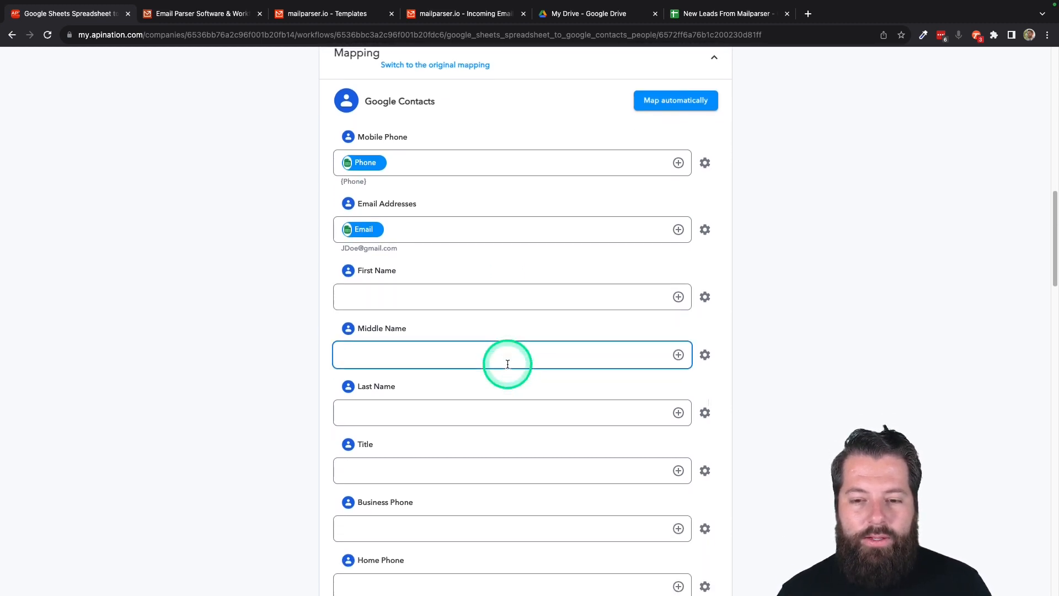
left_click(678, 296)
left_click(468, 359)
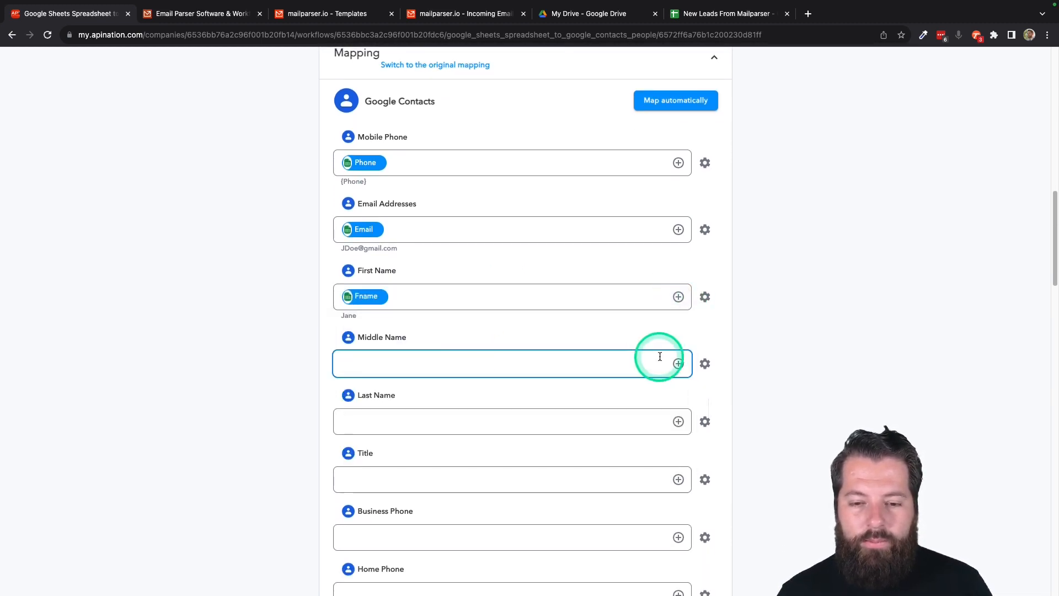
left_click(678, 422)
left_click(542, 513)
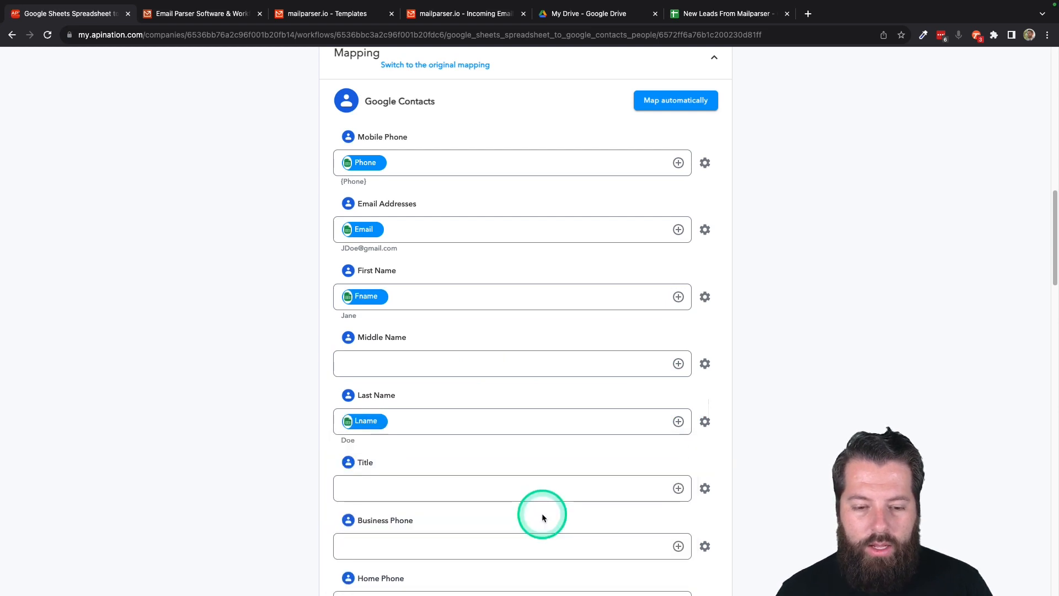
Map the Google Contacts Street field to the spreadsheet's Address column
scroll(542, 513, "down", 5)
scroll(542, 513, "down", 15)
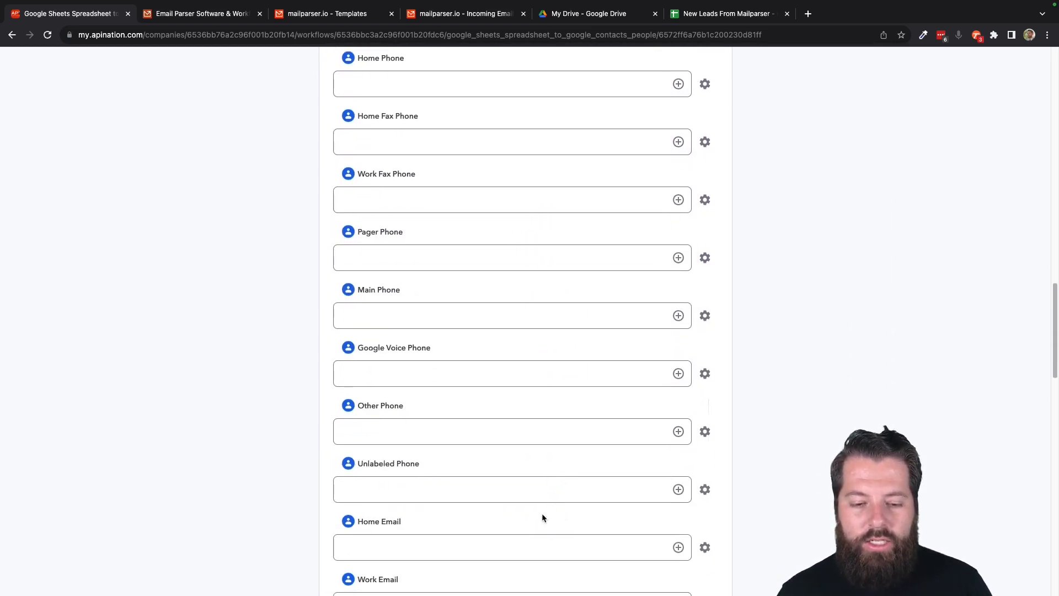
scroll(541, 513, "down", 1)
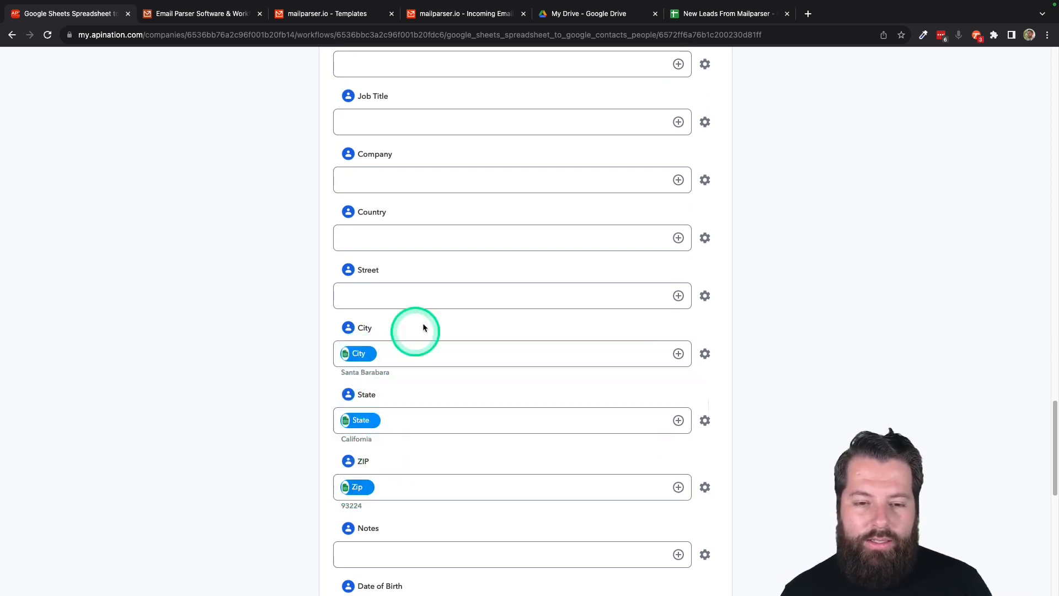
left_click(679, 296)
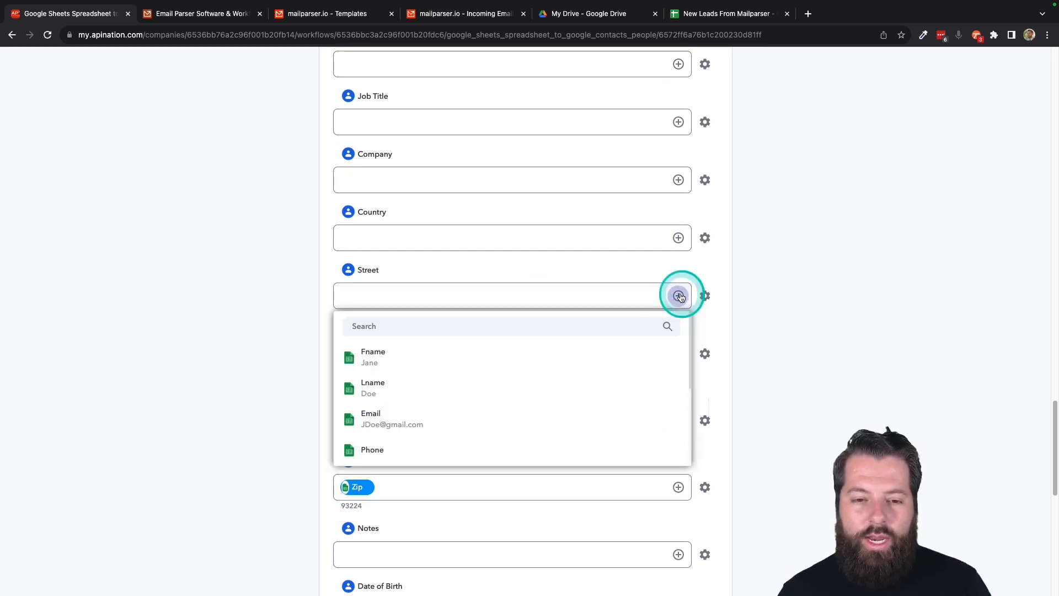
scroll(525, 402, "down", 3)
scroll(524, 405, "down", 1)
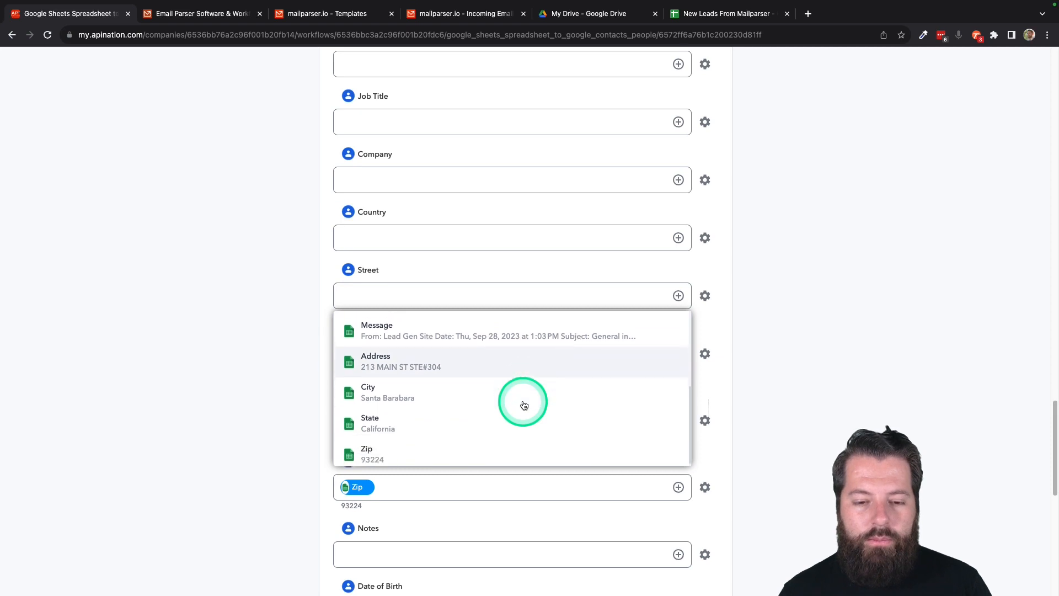
left_click(491, 355)
Map the Google Contacts Notes field to the spreadsheet's Message column
scroll(531, 408, "down", 2)
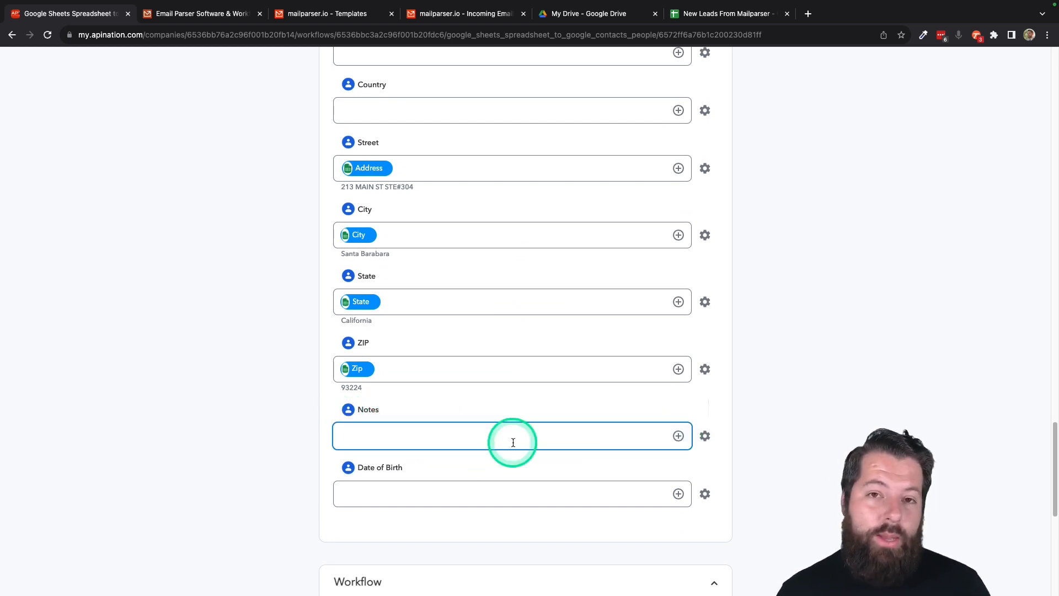
left_click(678, 437)
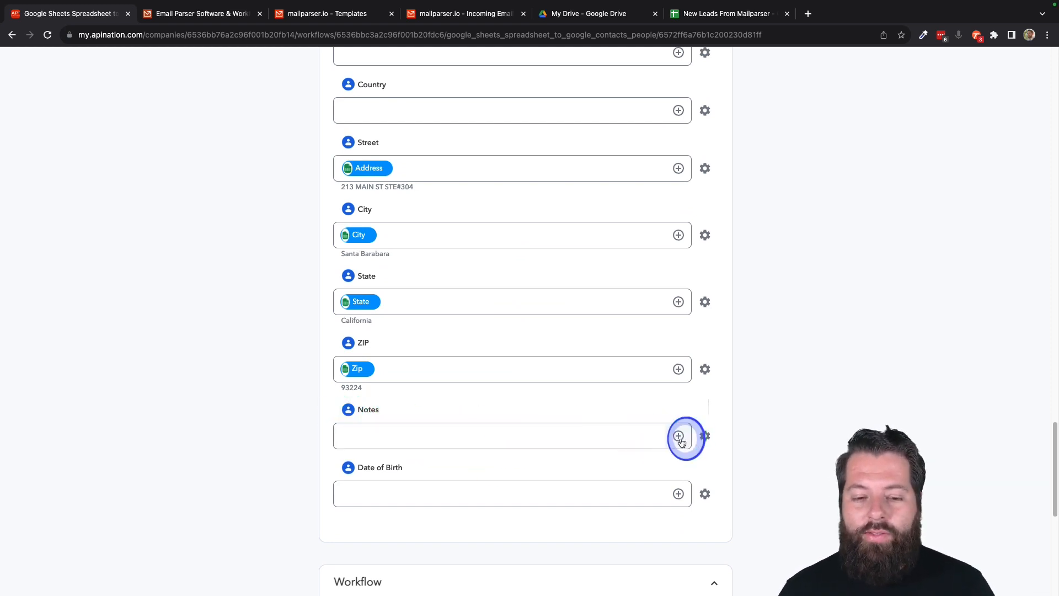
scroll(562, 516, "down", 3)
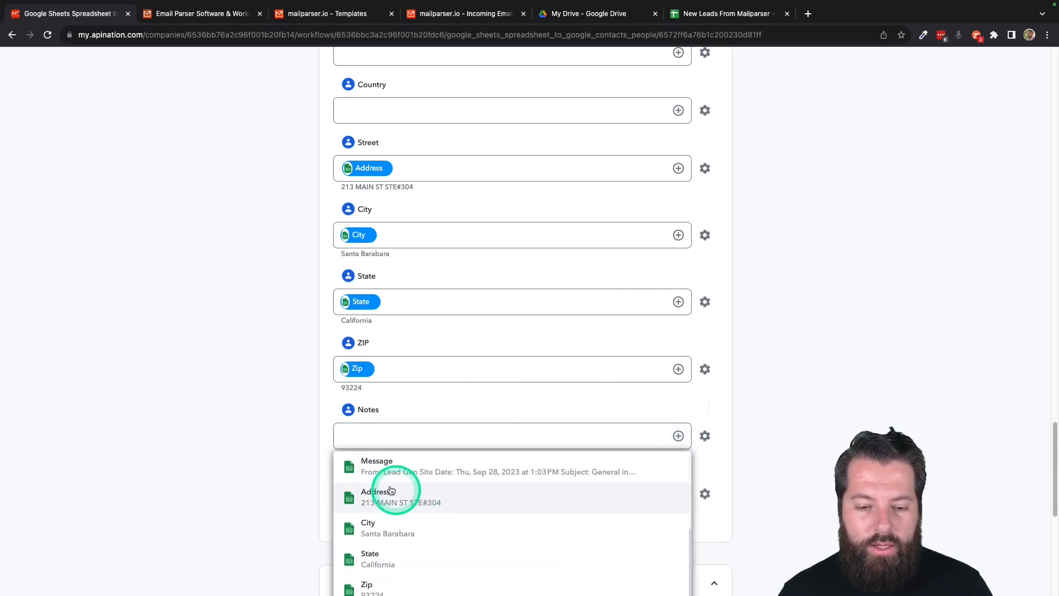
left_click(395, 460)
left_click(303, 485)
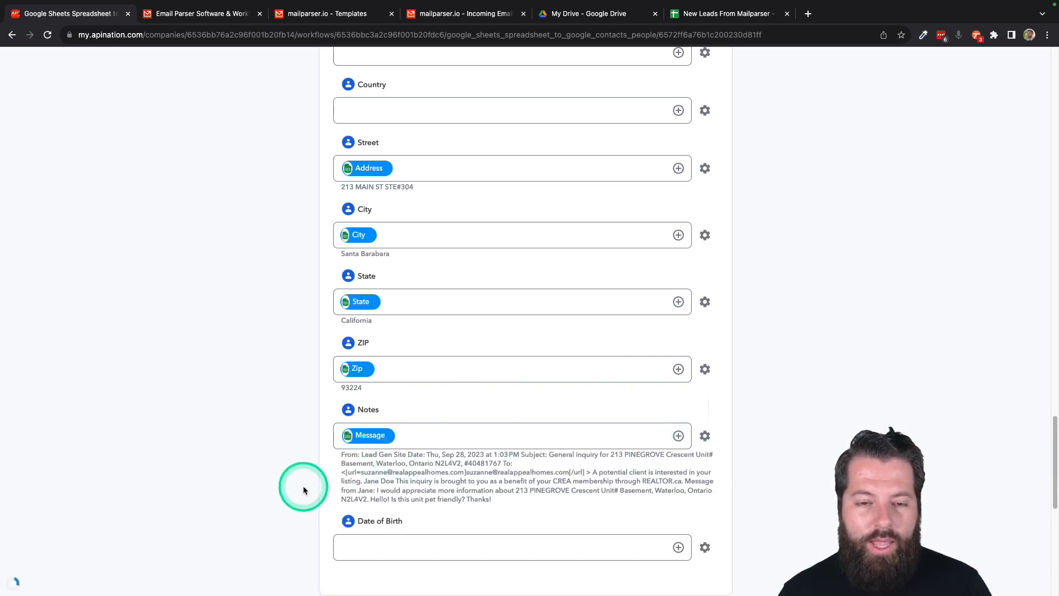
scroll(421, 386, "down", 1)
Try Homes.com as a fixed value in the Company field's mapping and clear the field again
scroll(422, 390, "up", 6)
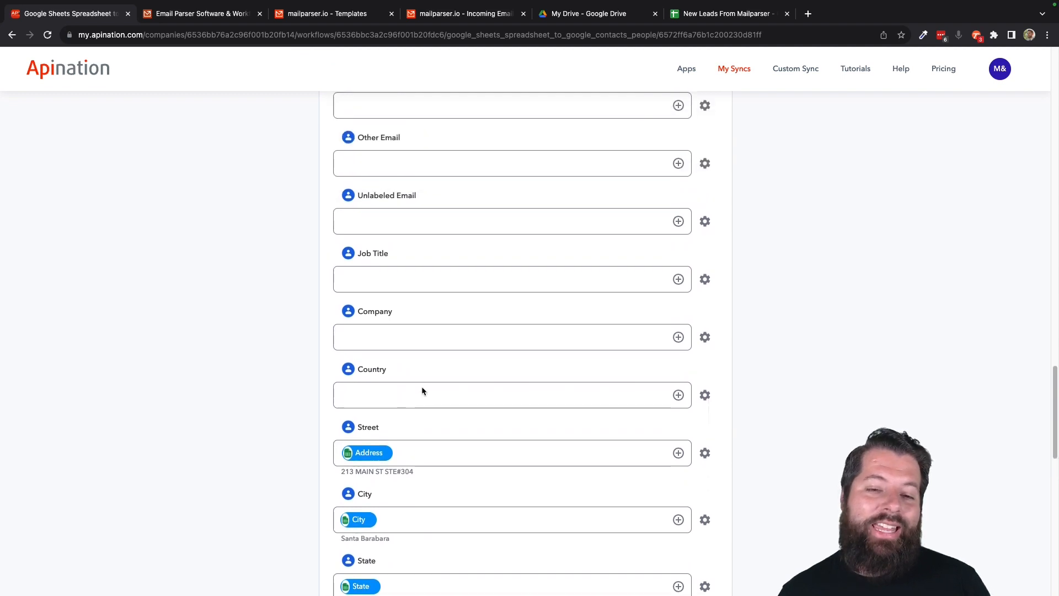
left_click(419, 363)
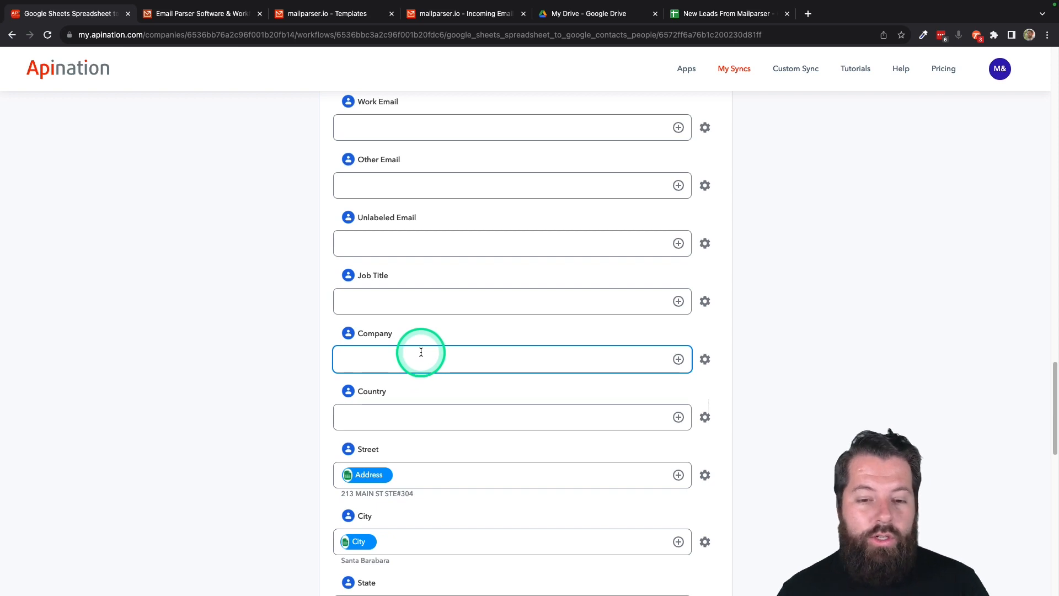
left_click_drag(358, 332, 410, 337)
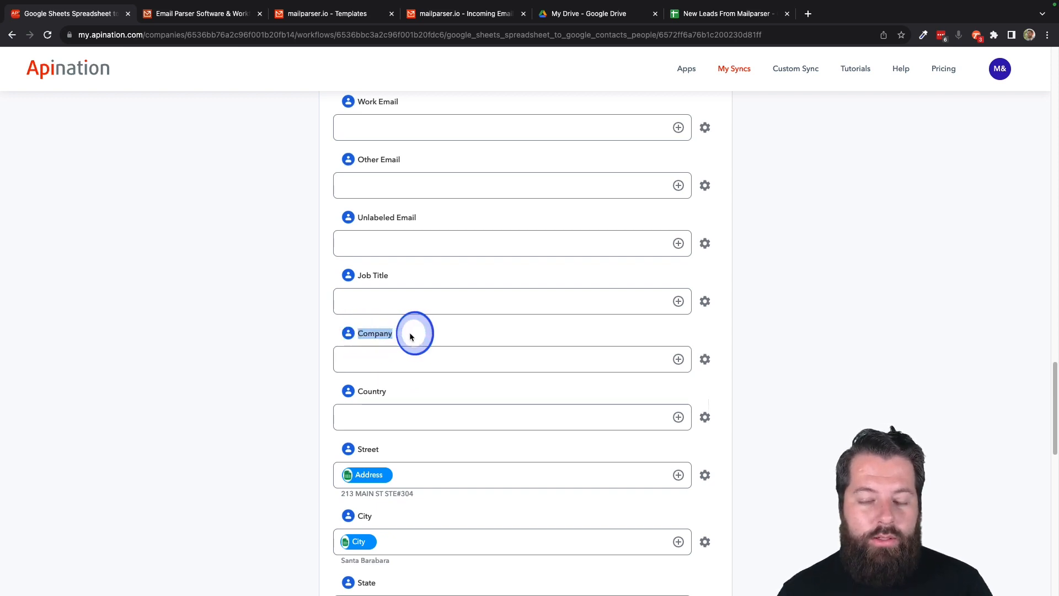
left_click(362, 359)
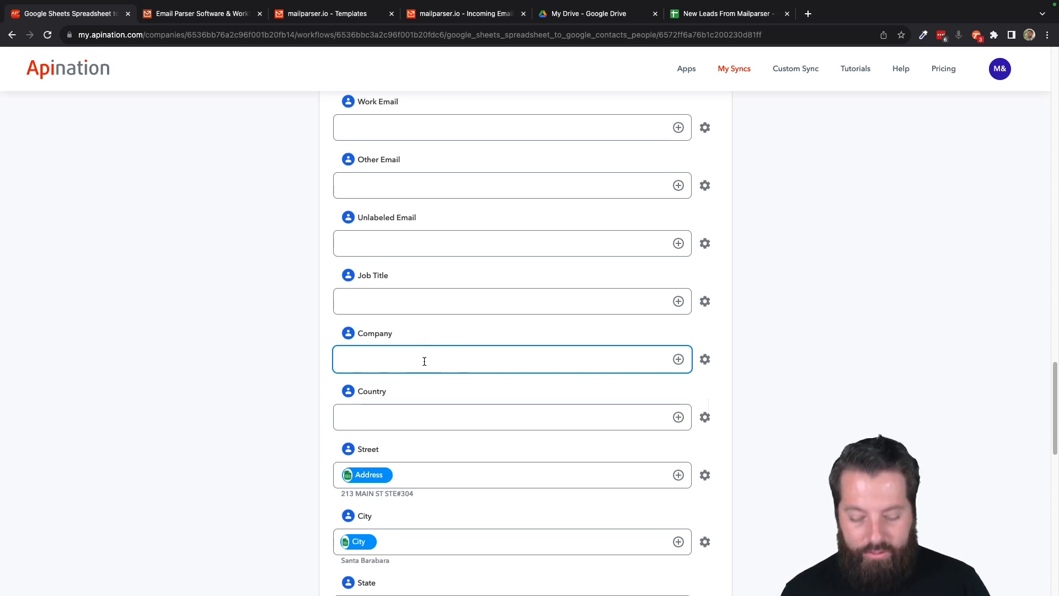
type("Homes.com")
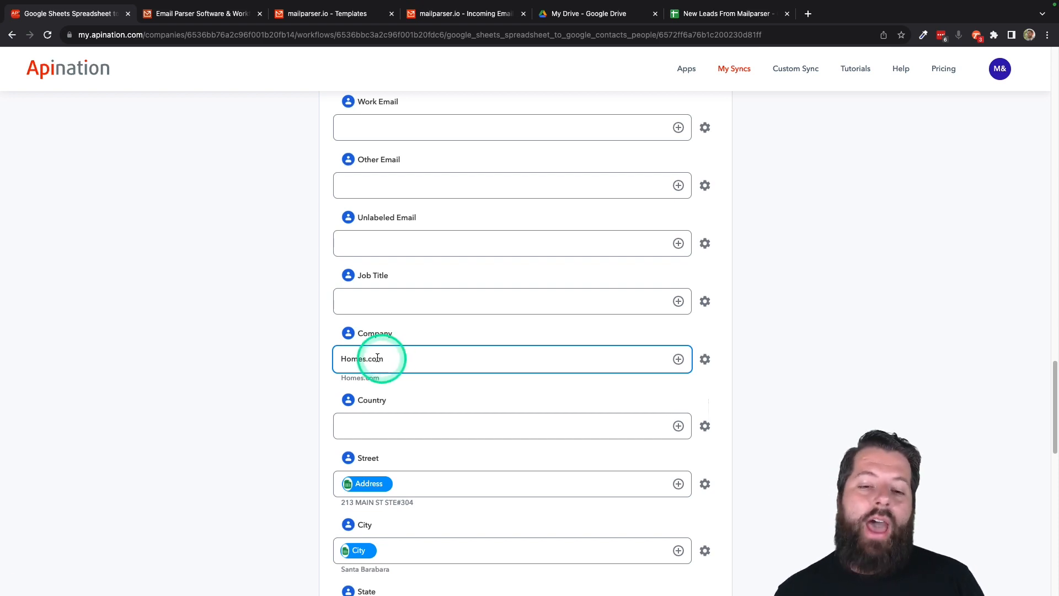
left_click(342, 362)
left_click_drag(342, 362, 397, 360)
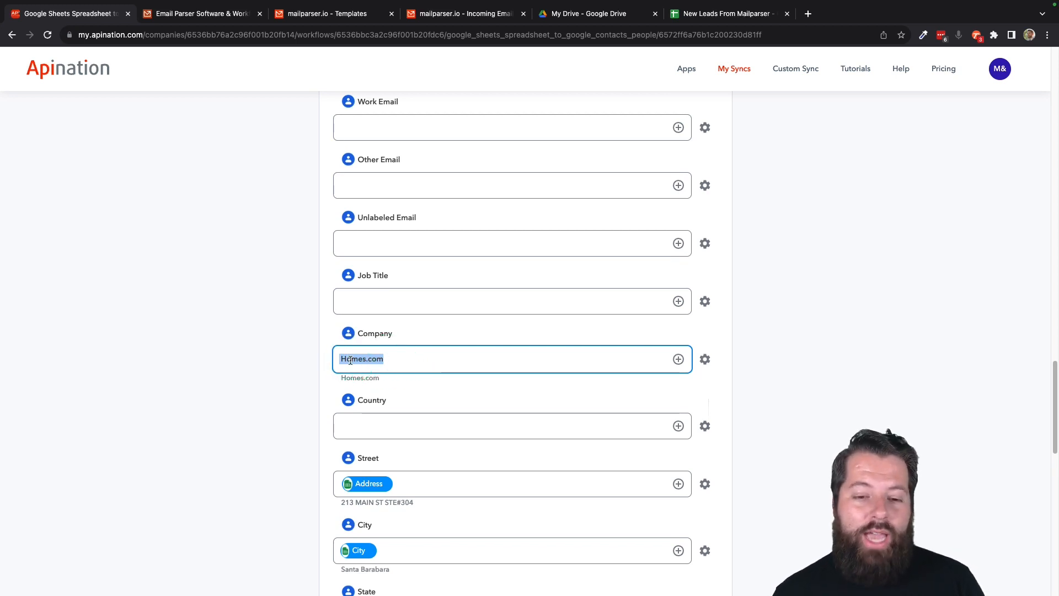
key("BackSpace")
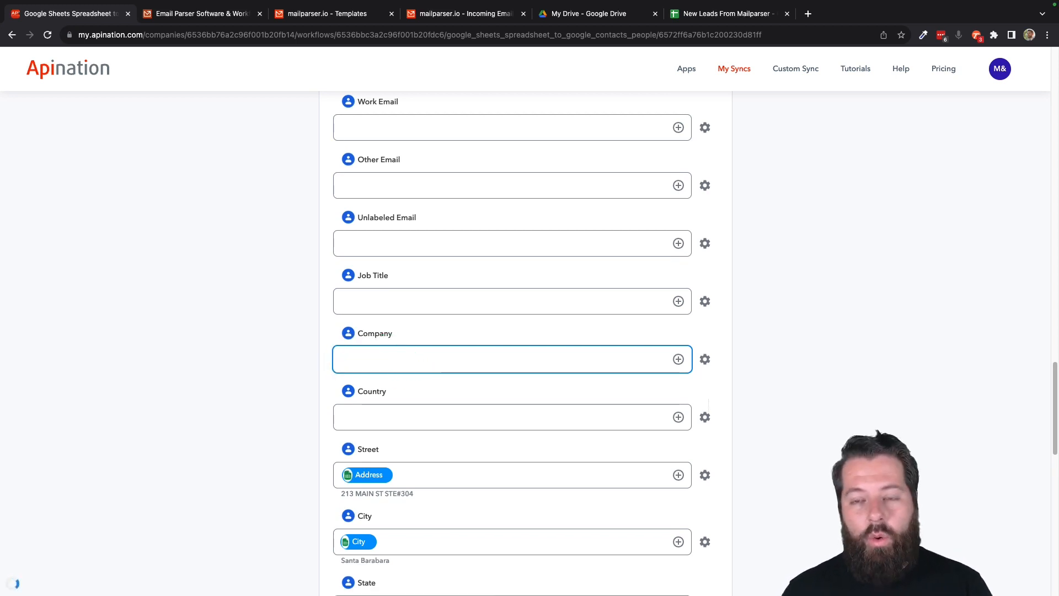
Activate the Google Sheets Spreadsheet to Google Contacts people sync
scroll(513, 255, "up", 10)
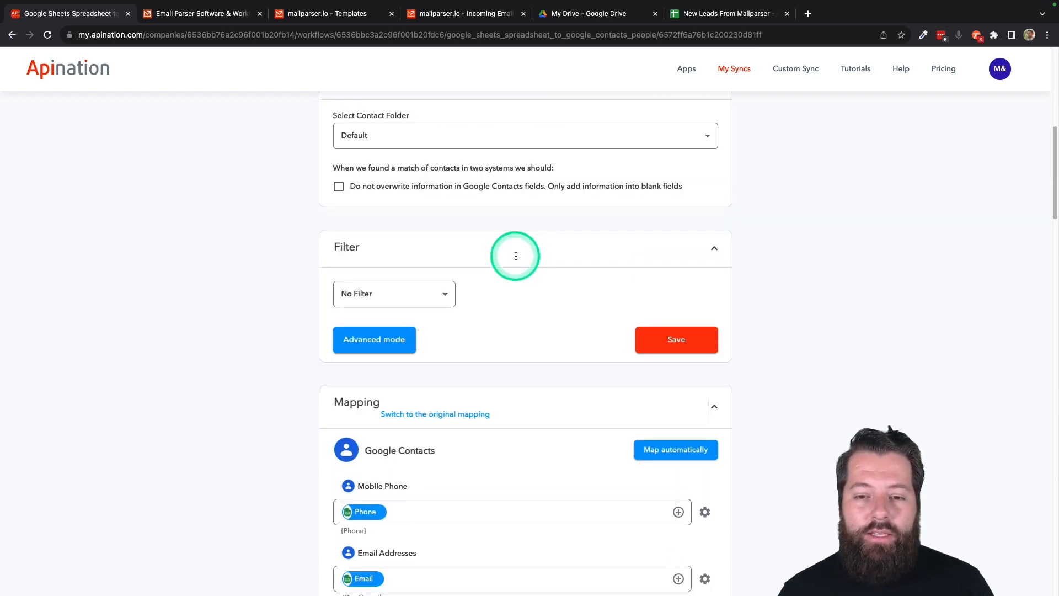
scroll(515, 256, "up", 10)
left_click(521, 225)
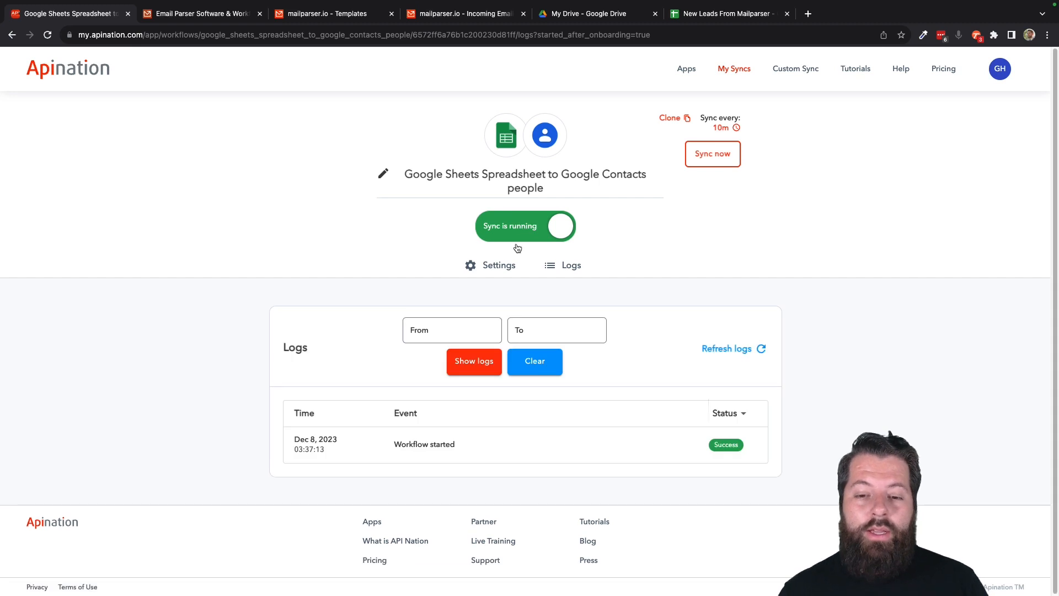
Open the Google Sheets integrations page and look through the apps available for syncing
left_click(505, 140)
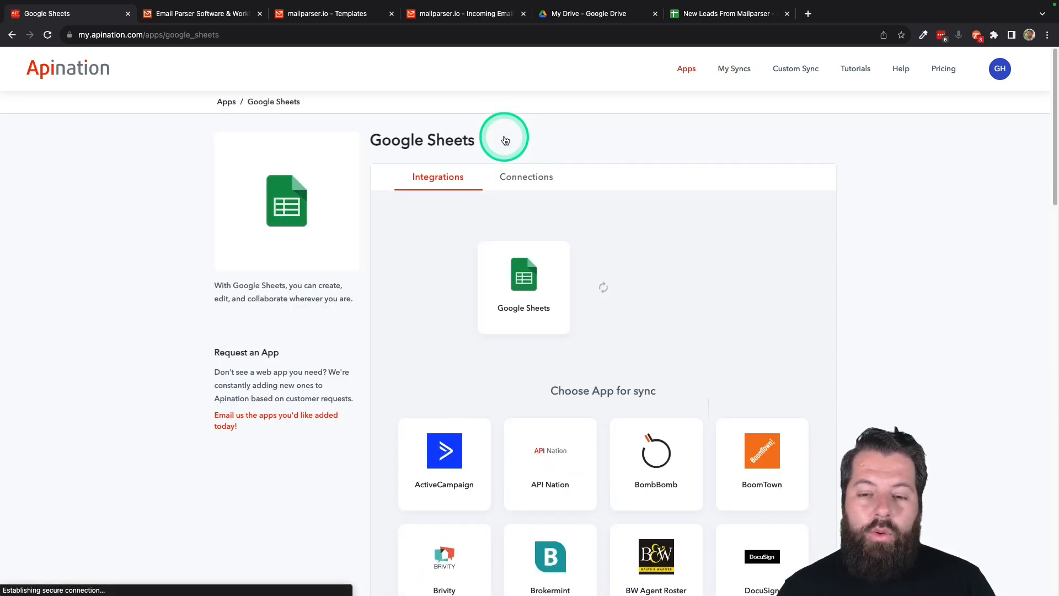
scroll(637, 342, "down", 3)
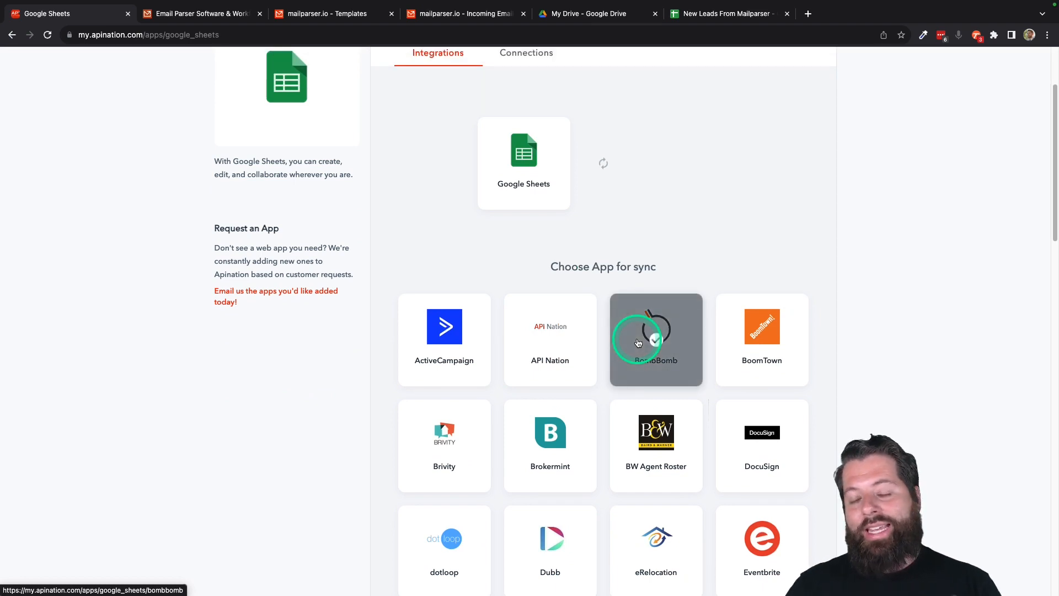
scroll(671, 280, "up", 3)
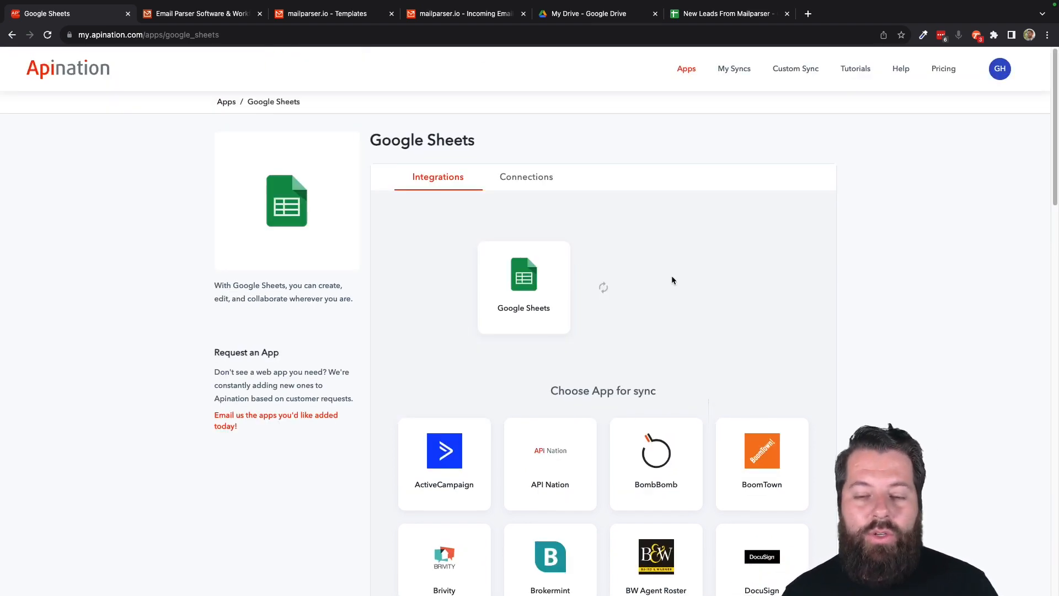
scroll(672, 280, "down", 1)
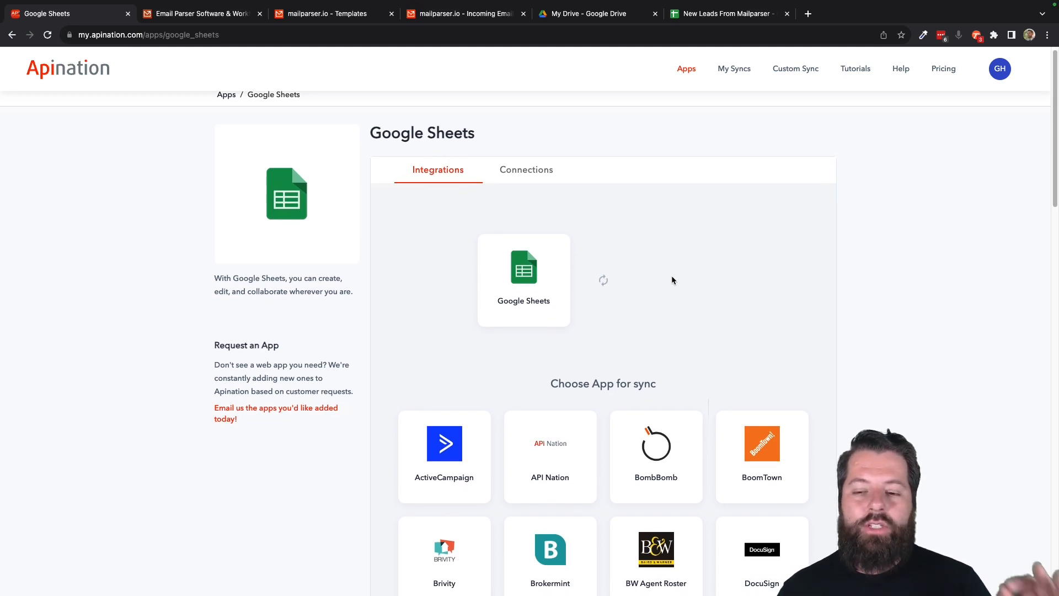